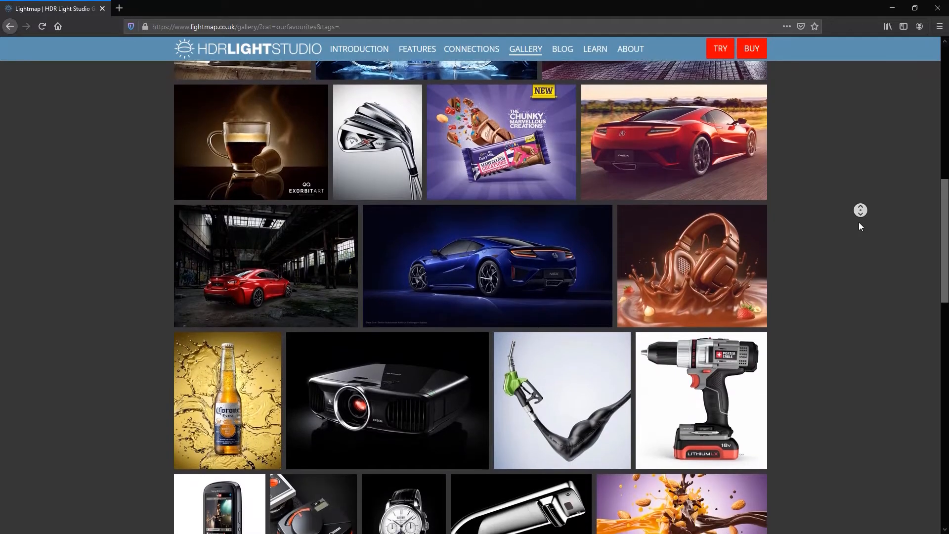
- Leave the gallery for the account's Downloads page on the Lightmap website and go to the TRY page
{"action": "middle_click", "coordinate": [859, 223]}
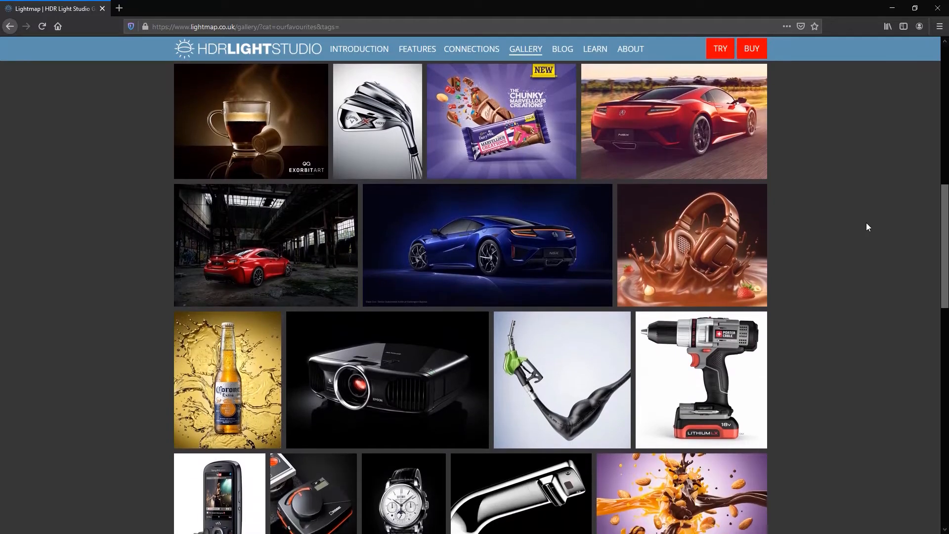
{"action": "left_click_drag", "start_coordinate": [944, 232], "coordinate": [944, 94]}
{"action": "left_click", "coordinate": [751, 49]}
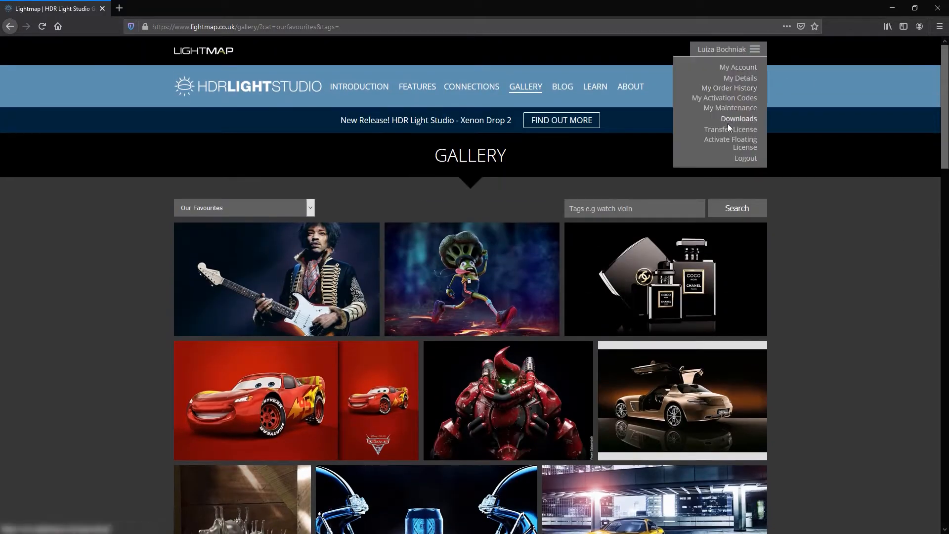
{"action": "left_click", "coordinate": [728, 124]}
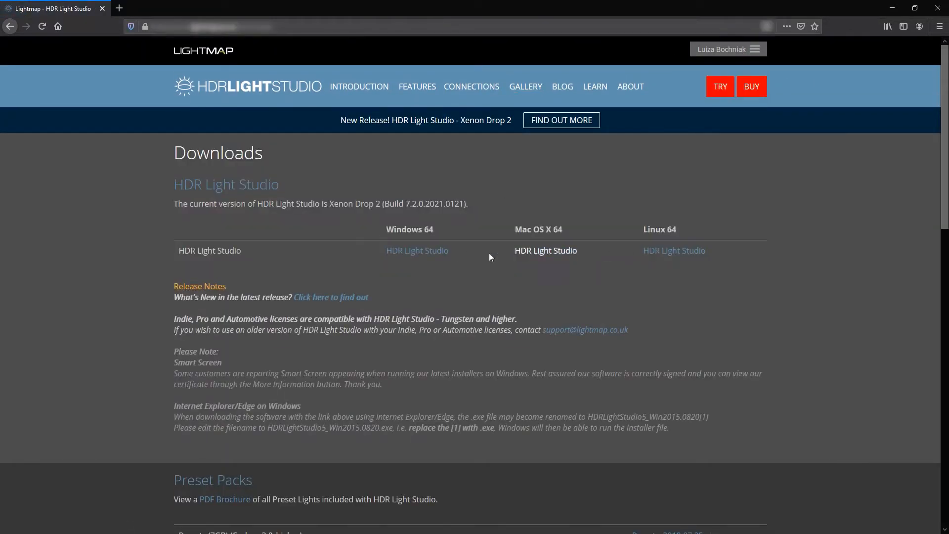
{"action": "left_click", "coordinate": [716, 89]}
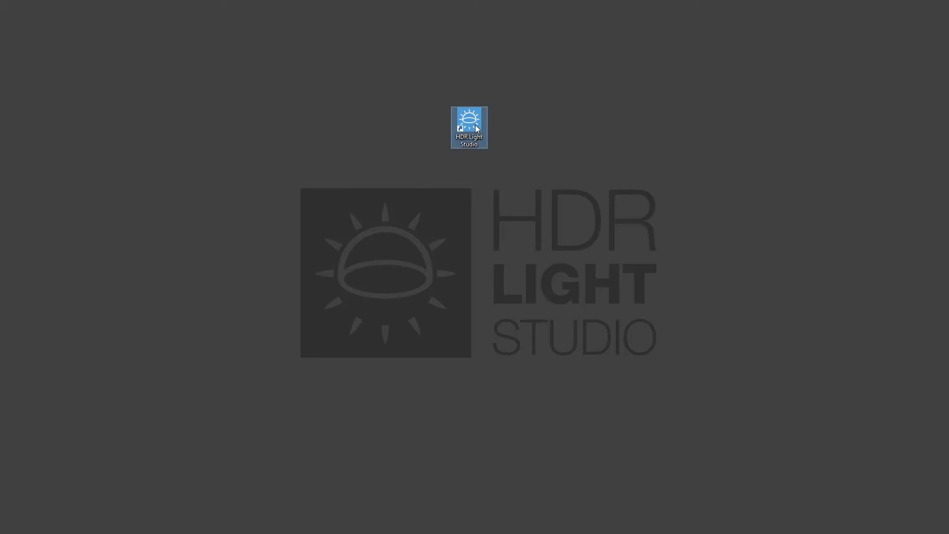
- Launch HDR Light Studio with the default Standalone layout, narrowing the light list column and making the Presets panel taller
{"action": "double_click", "coordinate": [476, 125]}
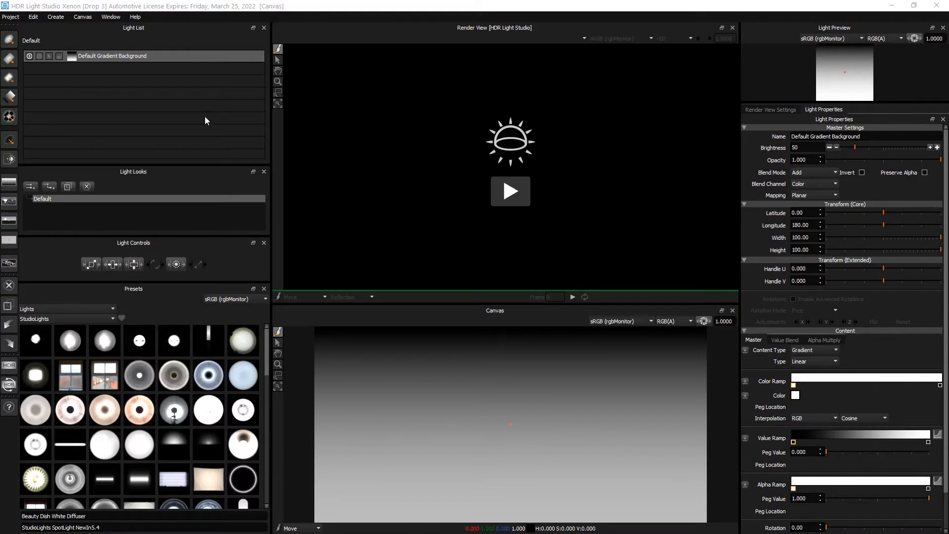
{"action": "left_click", "coordinate": [111, 17]}
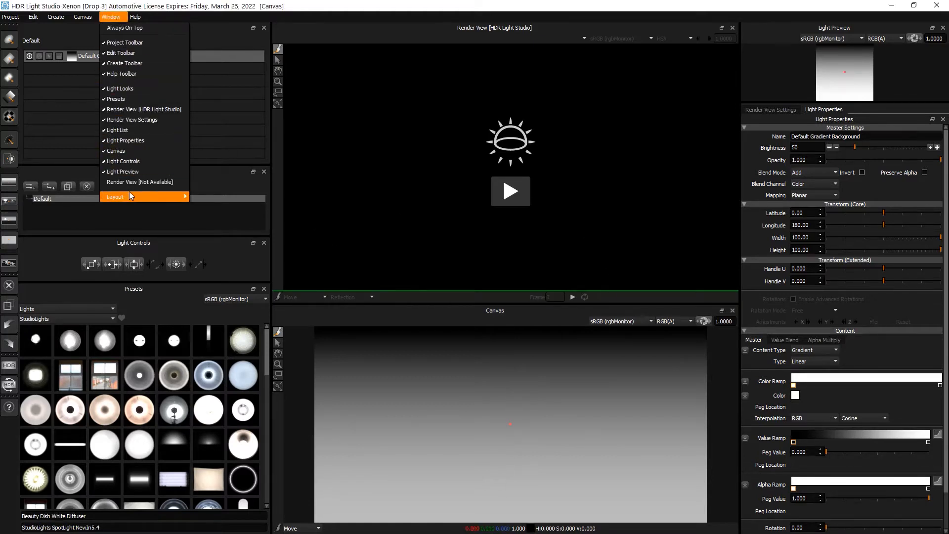
{"action": "mouse_move", "coordinate": [133, 195]}
{"action": "mouse_move", "coordinate": [200, 197]}
{"action": "mouse_move", "coordinate": [237, 199]}
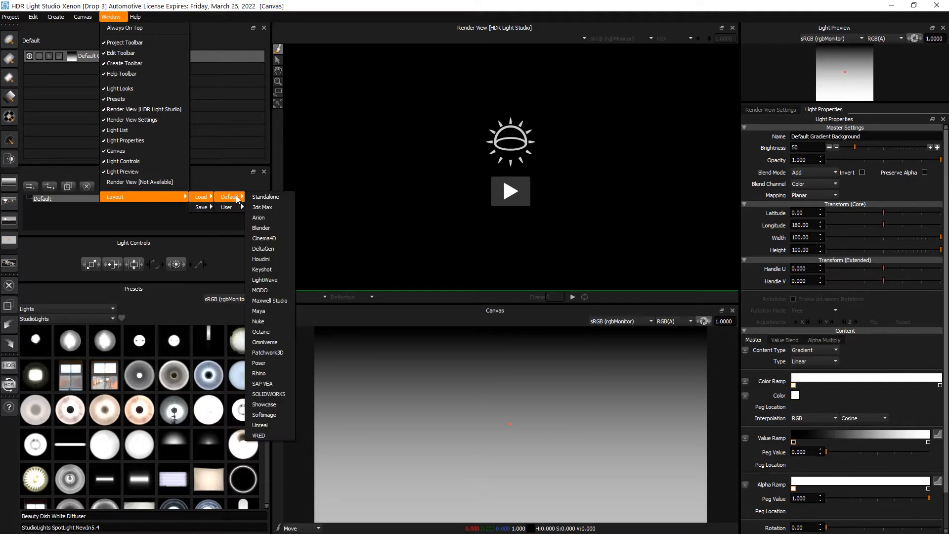
{"action": "left_click", "coordinate": [279, 197]}
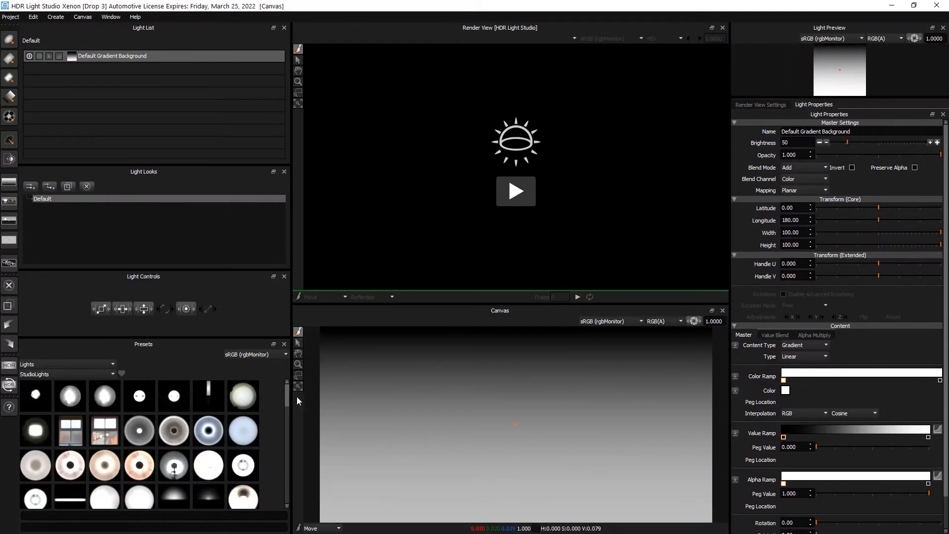
{"action": "left_click_drag", "start_coordinate": [296, 396], "coordinate": [274, 396]}
{"action": "left_click_drag", "start_coordinate": [171, 340], "coordinate": [171, 287]}
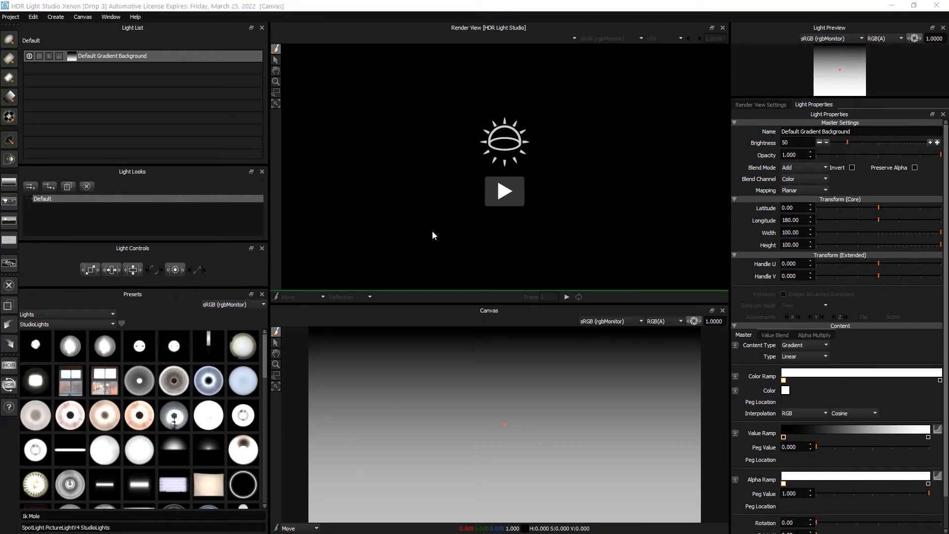
- Start the render preview and load the Watch demo 3D scene
{"action": "left_click", "coordinate": [504, 191]}
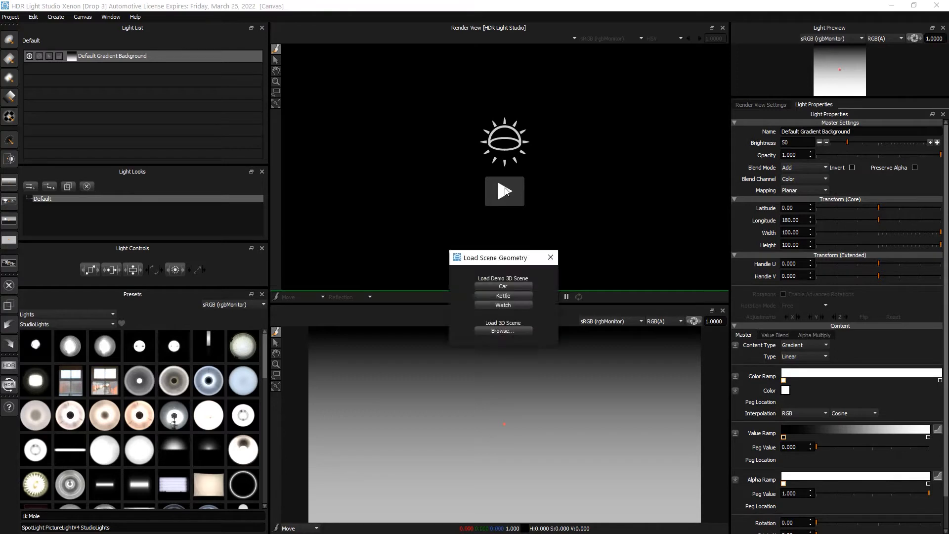
{"action": "left_click", "coordinate": [517, 304]}
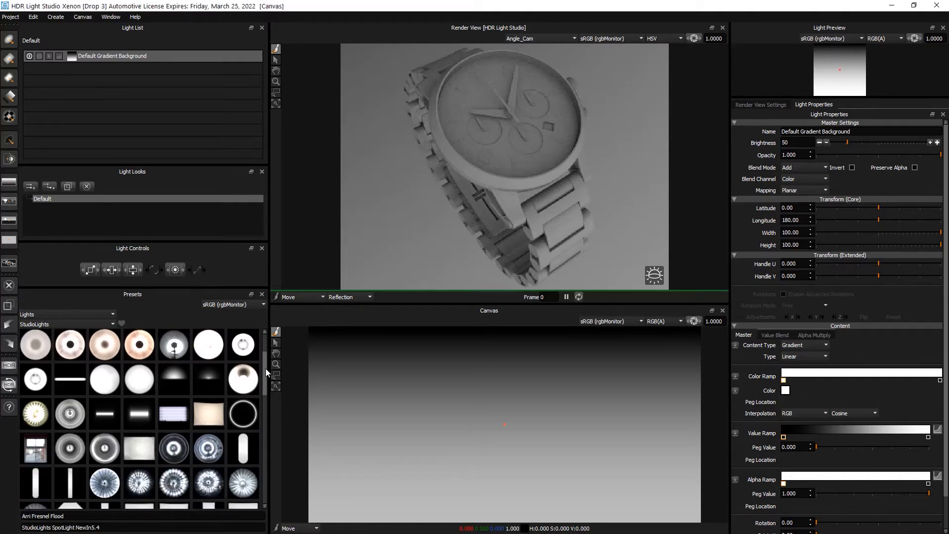
- Browse the StudioLights and HDRIHAVEN_Ext presets and add the bathroom HDRI from HDRIHAVEN_Int to the light list
{"action": "left_click_drag", "start_coordinate": [265, 369], "coordinate": [266, 341]}
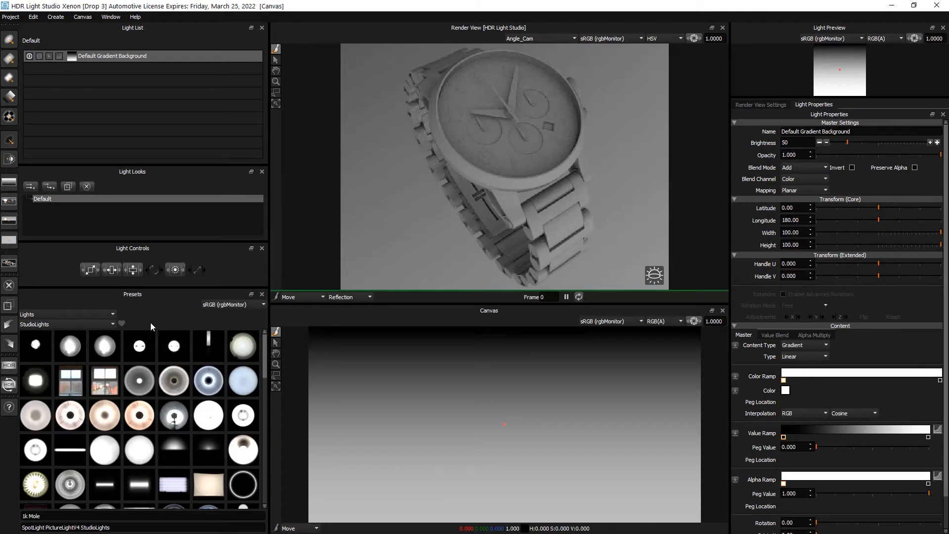
{"action": "left_click", "coordinate": [50, 325]}
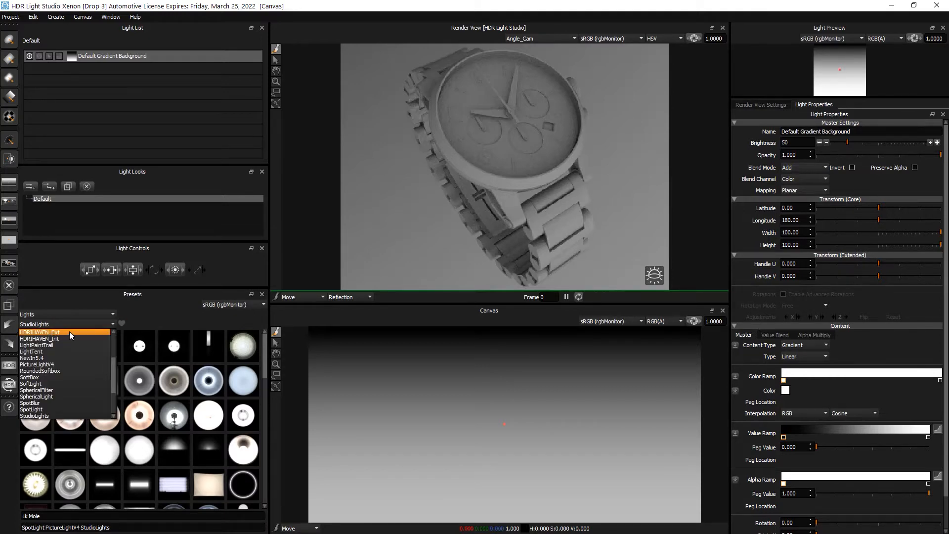
{"action": "left_click", "coordinate": [70, 332]}
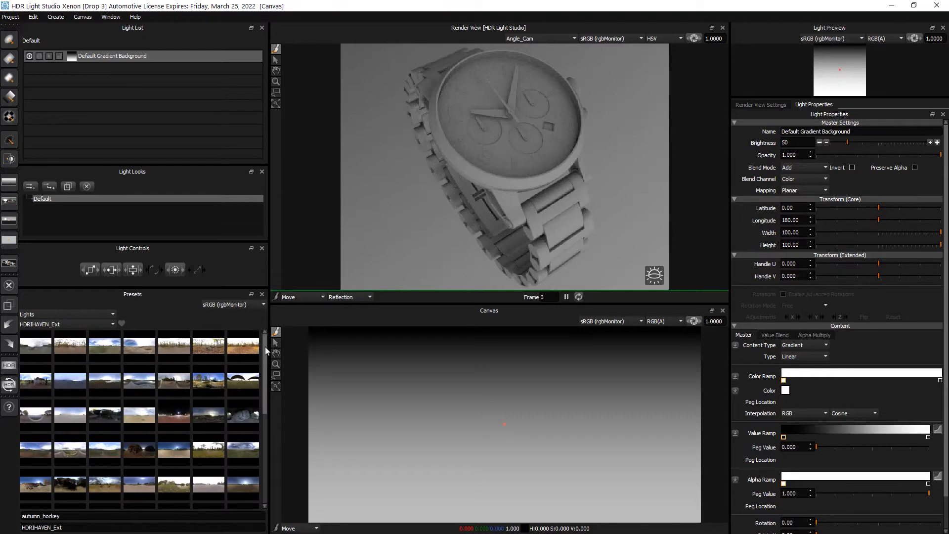
{"action": "left_click_drag", "start_coordinate": [265, 349], "coordinate": [250, 338]}
{"action": "left_click", "coordinate": [74, 326]}
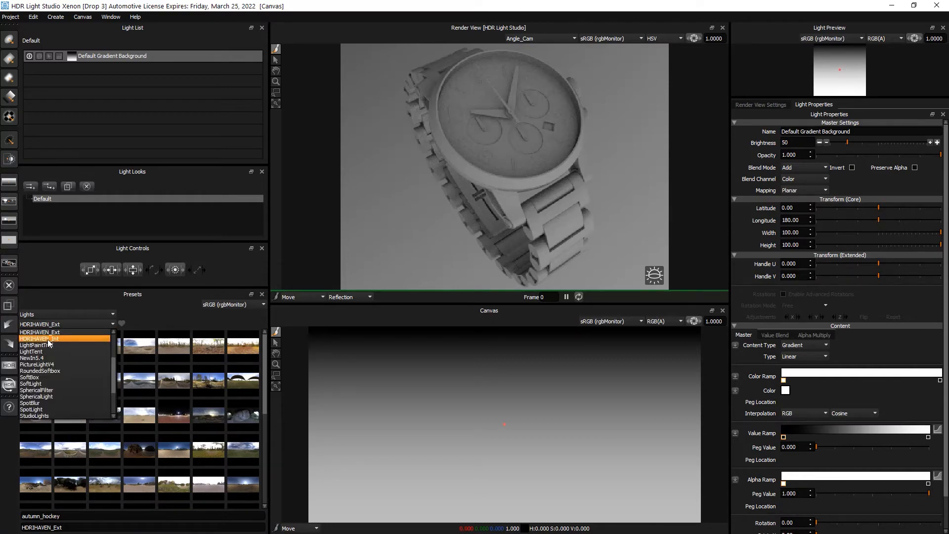
{"action": "left_click", "coordinate": [72, 338]}
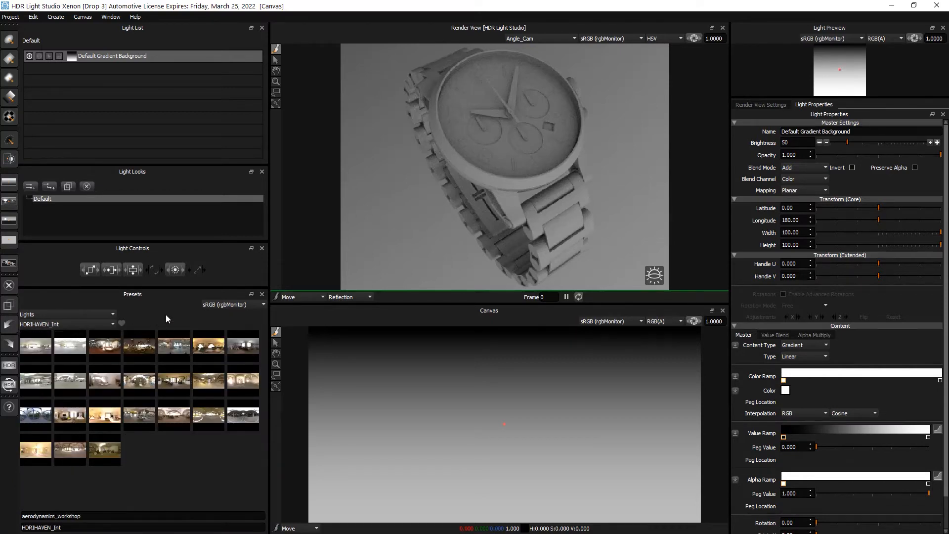
{"action": "left_click_drag", "start_coordinate": [108, 386], "coordinate": [124, 94]}
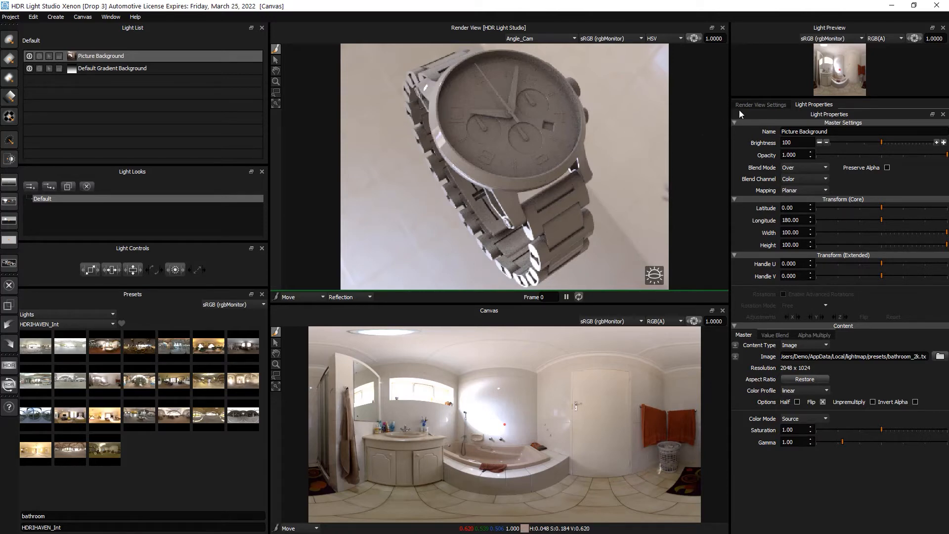
- Set the Render View image to 700 wide by 600 high, shown at 100%, and enlarge its panel to fit
{"action": "left_click", "coordinate": [771, 105]}
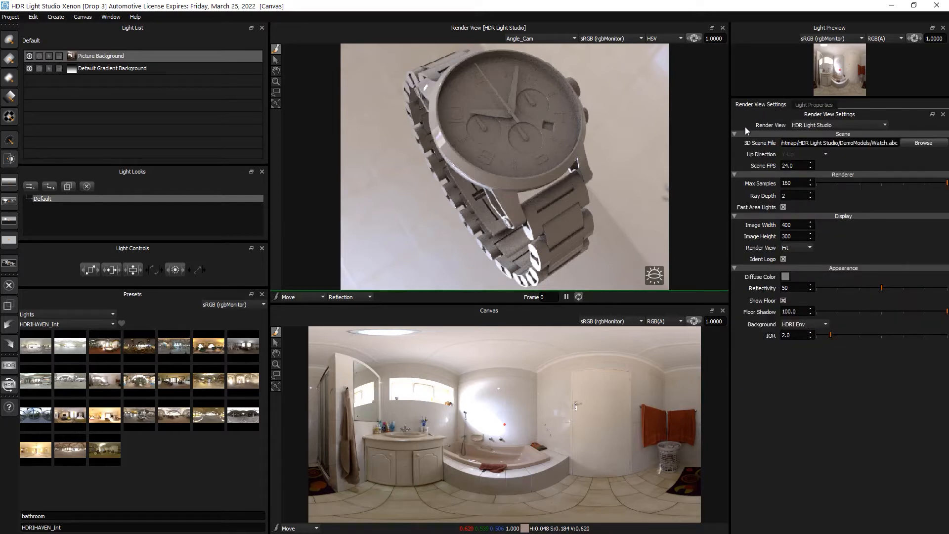
{"action": "left_click", "coordinate": [759, 223]}
{"action": "type", "text": "700"}
{"action": "key", "text": "Return"}
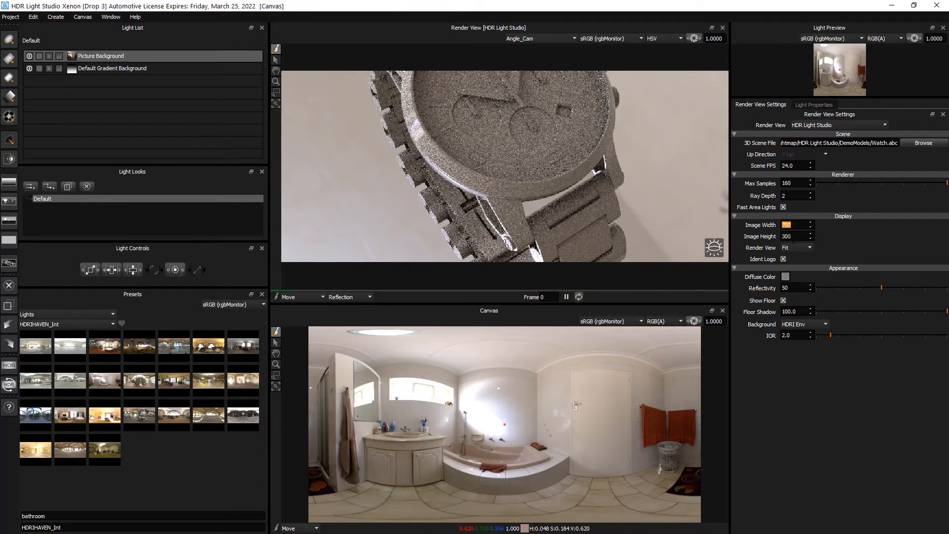
{"action": "left_click", "coordinate": [765, 236]}
{"action": "type", "text": "500"}
{"action": "key", "text": "Return"}
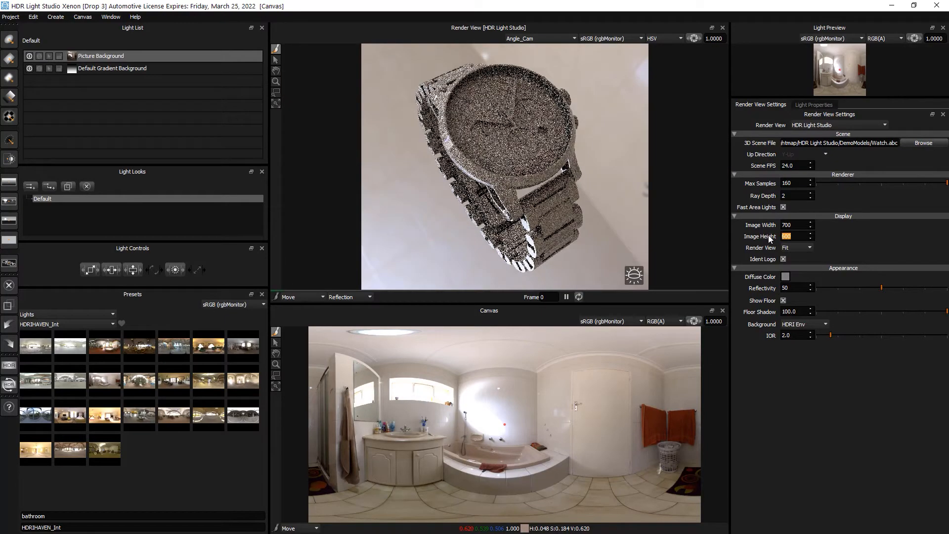
{"action": "type", "text": "600"}
{"action": "key", "text": "Return"}
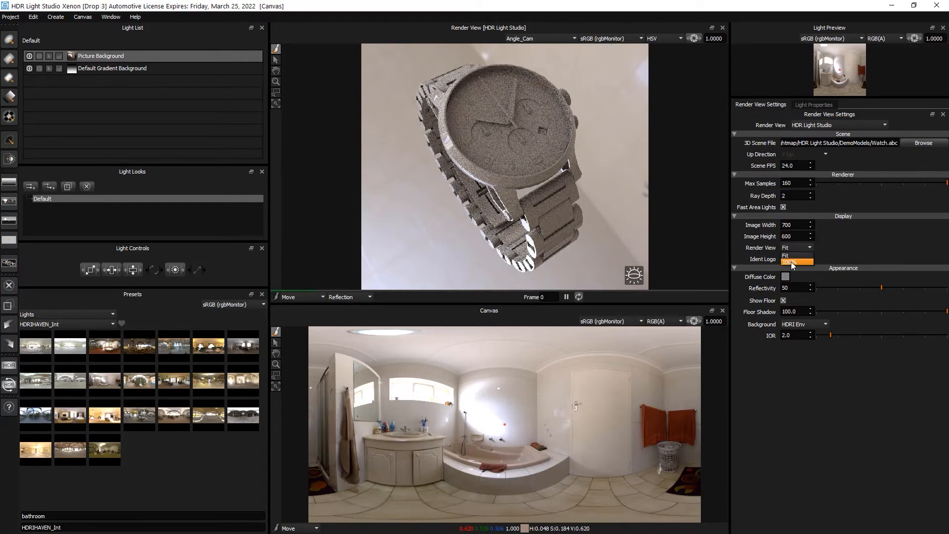
{"action": "left_click", "coordinate": [791, 261]}
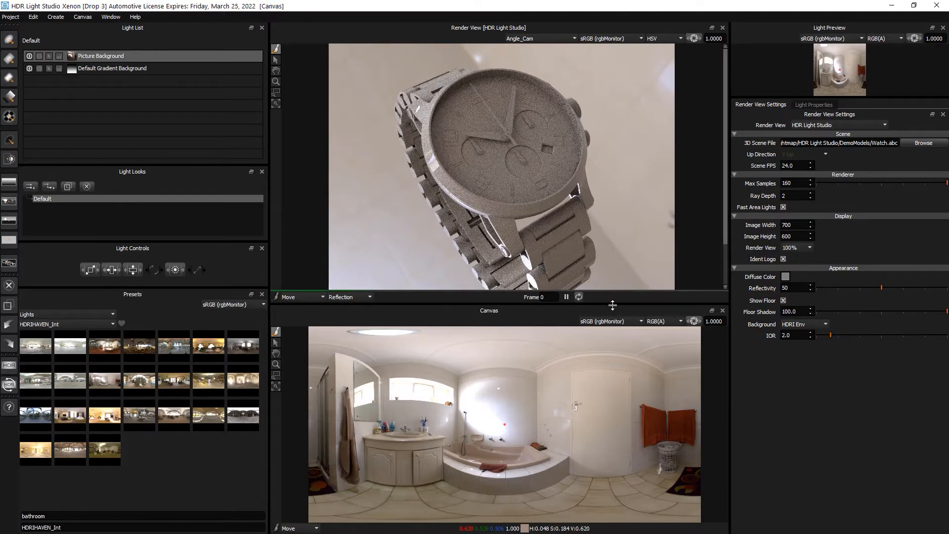
{"action": "left_click_drag", "start_coordinate": [607, 303], "coordinate": [600, 357]}
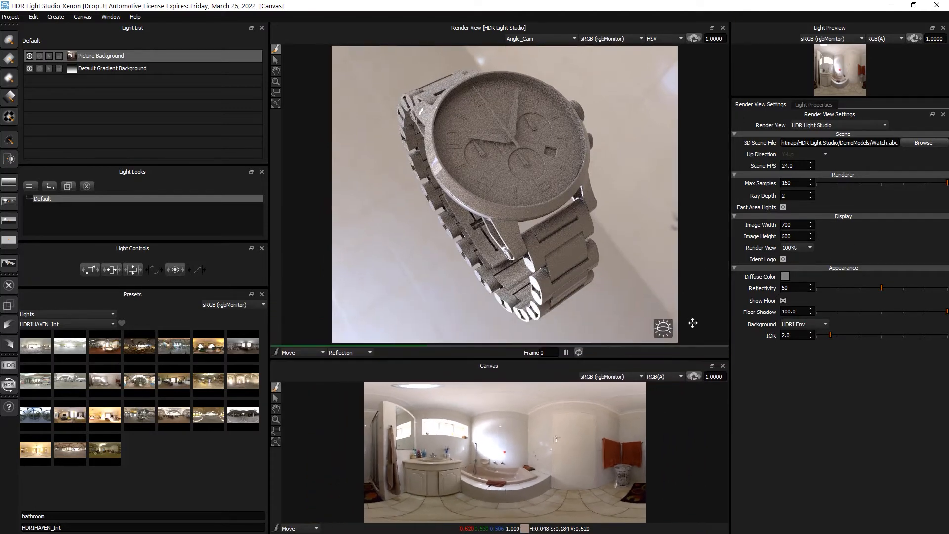
- Change the watch model's diffuse color to blue and raise its reflectivity to 100
{"action": "left_click", "coordinate": [786, 277]}
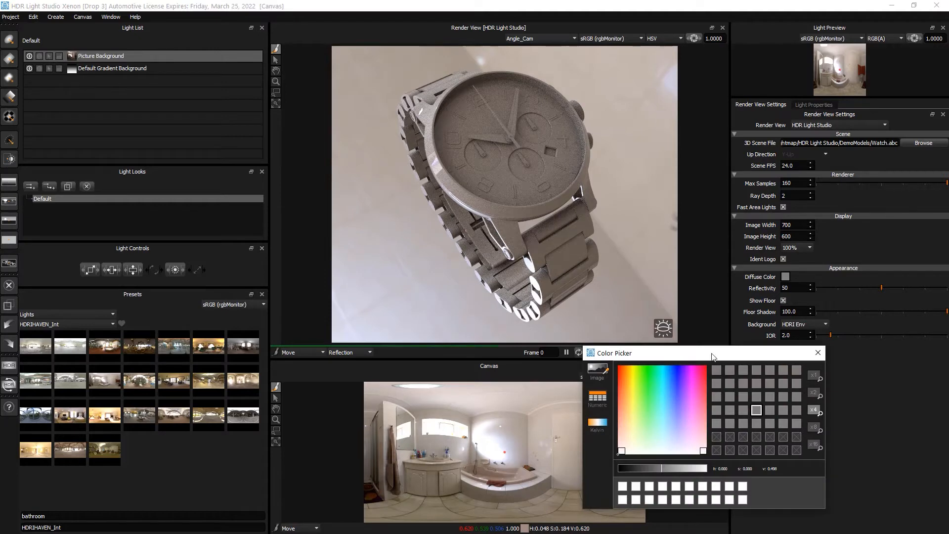
{"action": "left_click", "coordinate": [673, 383]}
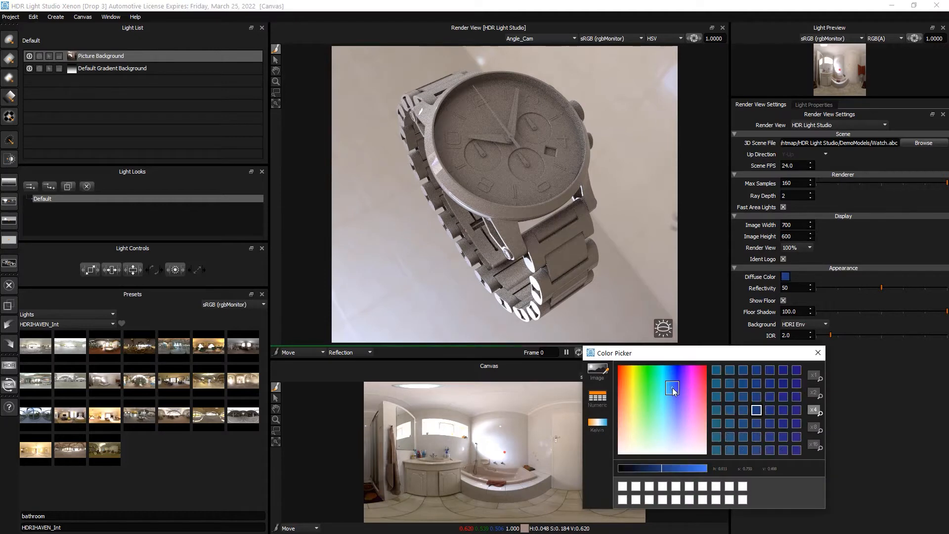
{"action": "left_click", "coordinate": [818, 353]}
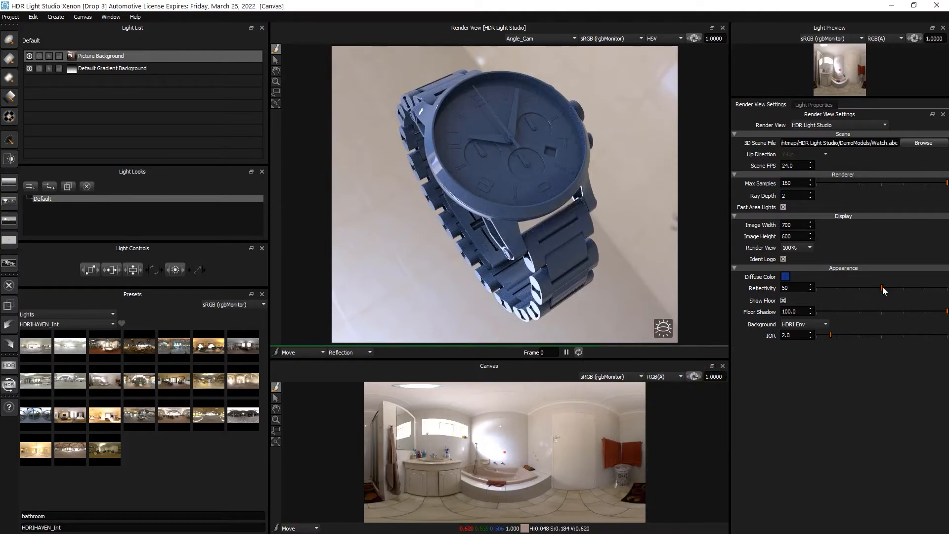
{"action": "left_click_drag", "start_coordinate": [881, 288], "coordinate": [947, 288]}
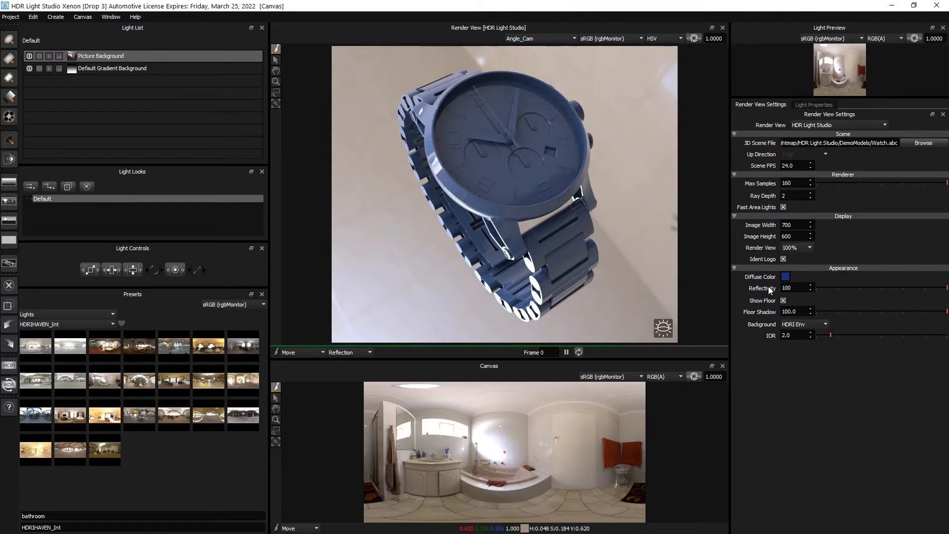
- View the watch through Front_Cam and return to Angle_Cam
{"action": "left_click", "coordinate": [533, 43]}
{"action": "left_click", "coordinate": [535, 53]}
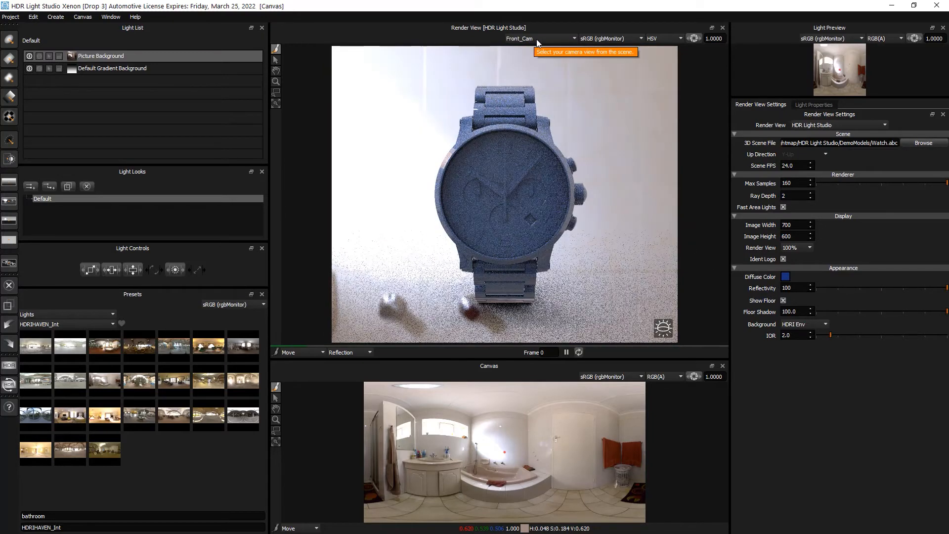
{"action": "scroll", "coordinate": [536, 40], "scroll_direction": "up", "scroll_amount": 1}
{"action": "left_click", "coordinate": [538, 41]}
{"action": "left_click", "coordinate": [538, 46]}
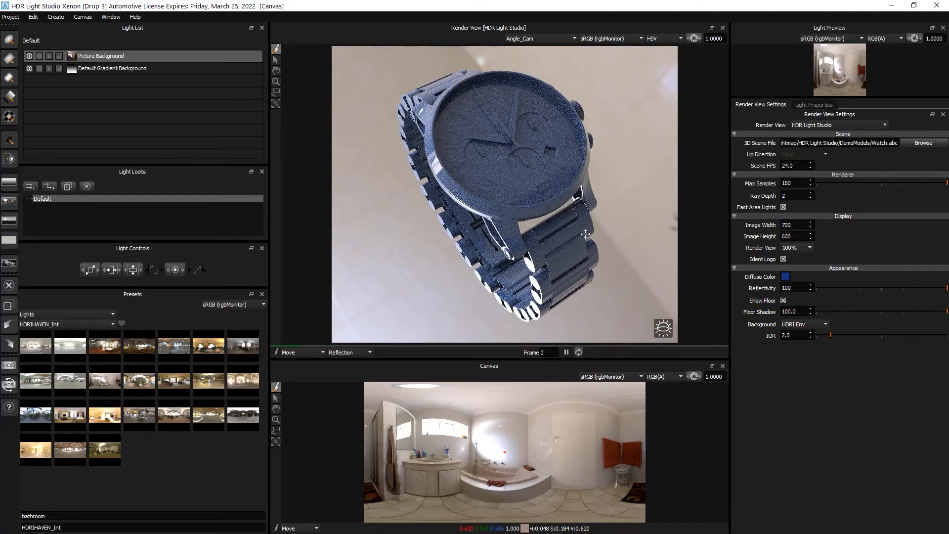
- Set the Picture Background's longitude to 180.18 and try a brightness of 50 before restoring it to 100
{"action": "left_click", "coordinate": [83, 58]}
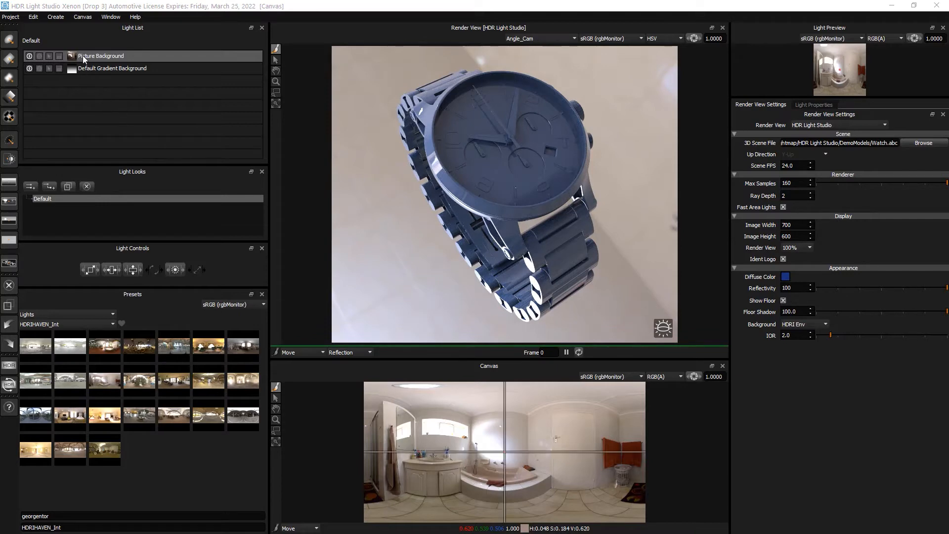
{"action": "left_click", "coordinate": [814, 105]}
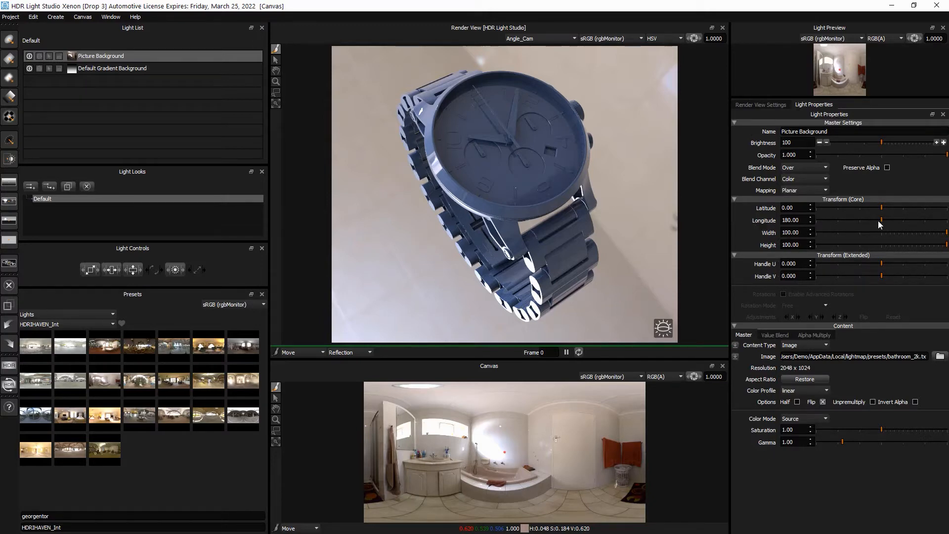
{"action": "mouse_move", "coordinate": [881, 219]}
{"action": "left_mouse_down"}
{"action": "mouse_move", "coordinate": [873, 220]}
{"action": "mouse_move", "coordinate": [882, 219]}
{"action": "left_mouse_up"}
{"action": "left_click_drag", "start_coordinate": [881, 142], "coordinate": [881, 140]}
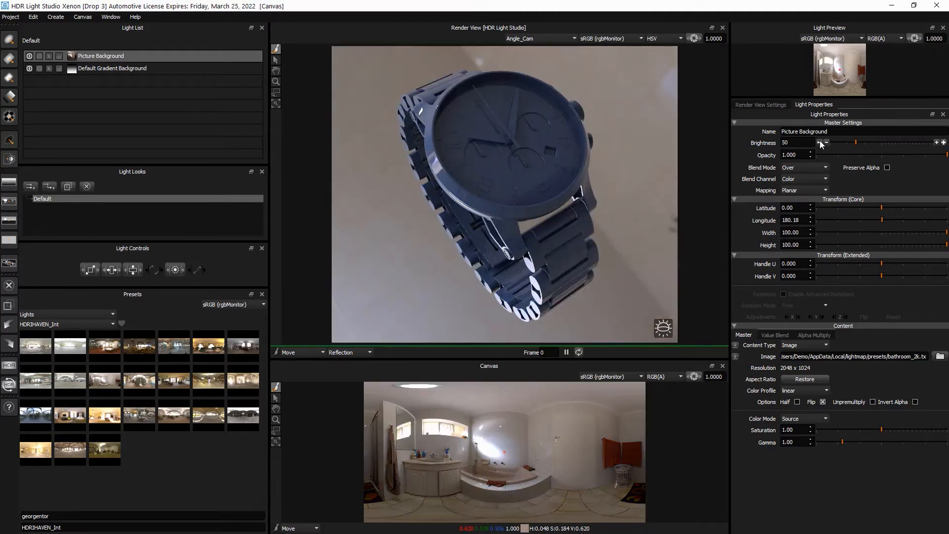
{"action": "left_click", "coordinate": [943, 143]}
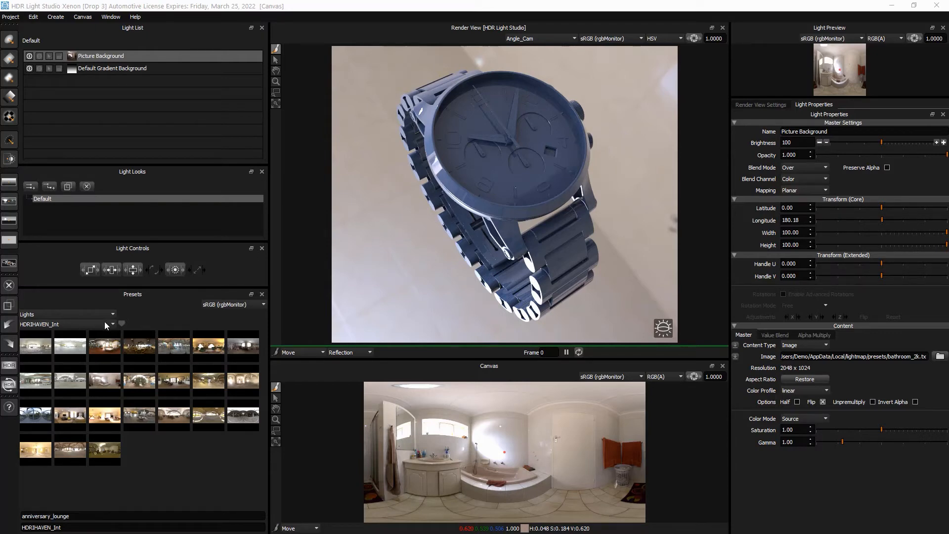
- Add a Perfect Softbox 70x70 from the StudioLights presets onto the watch, at about latitude 67 and longitude 101
{"action": "left_click", "coordinate": [86, 324]}
{"action": "left_click", "coordinate": [46, 416]}
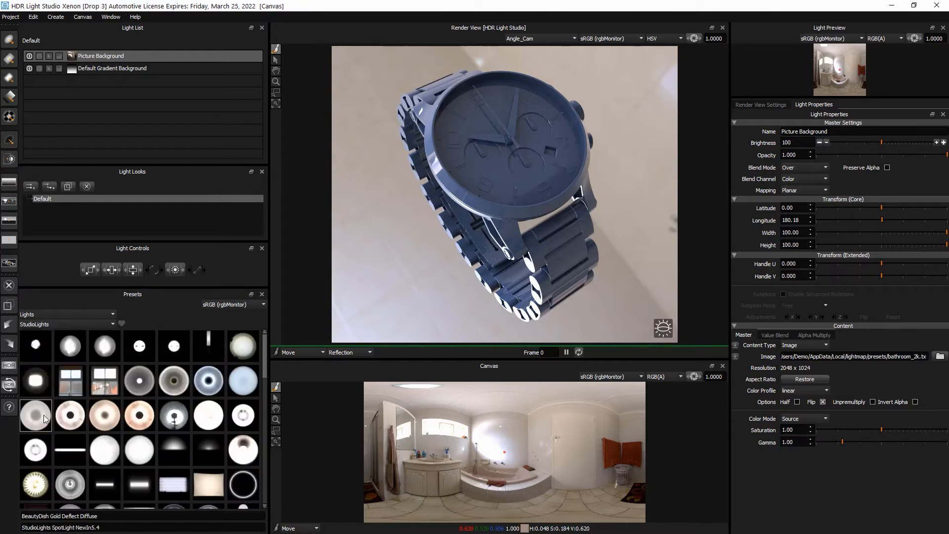
{"action": "left_click_drag", "start_coordinate": [264, 348], "coordinate": [263, 388]}
{"action": "left_click_drag", "start_coordinate": [173, 384], "coordinate": [554, 202]}
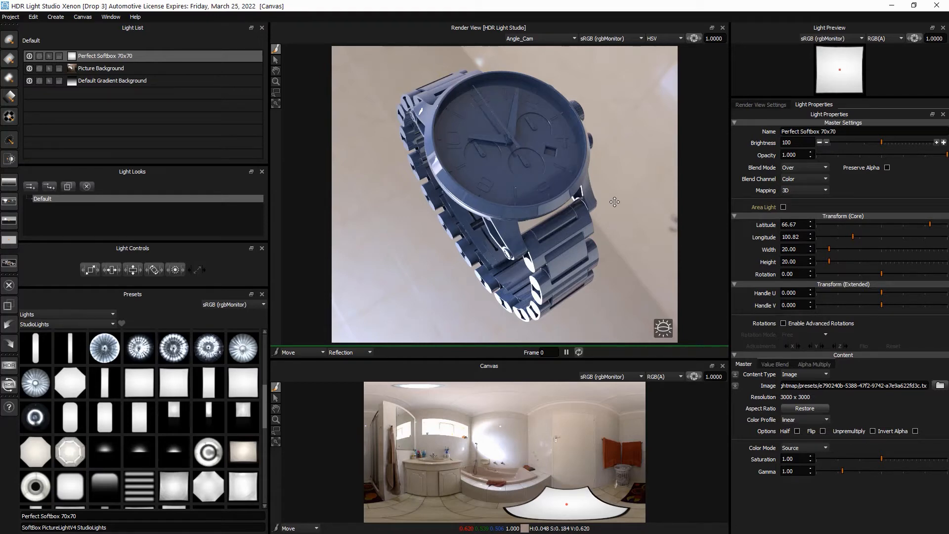
- Reposition the Perfect Softbox 70x70 to about latitude 69 and longitude 97, and scale it to 25 by 25
{"action": "left_click", "coordinate": [530, 213]}
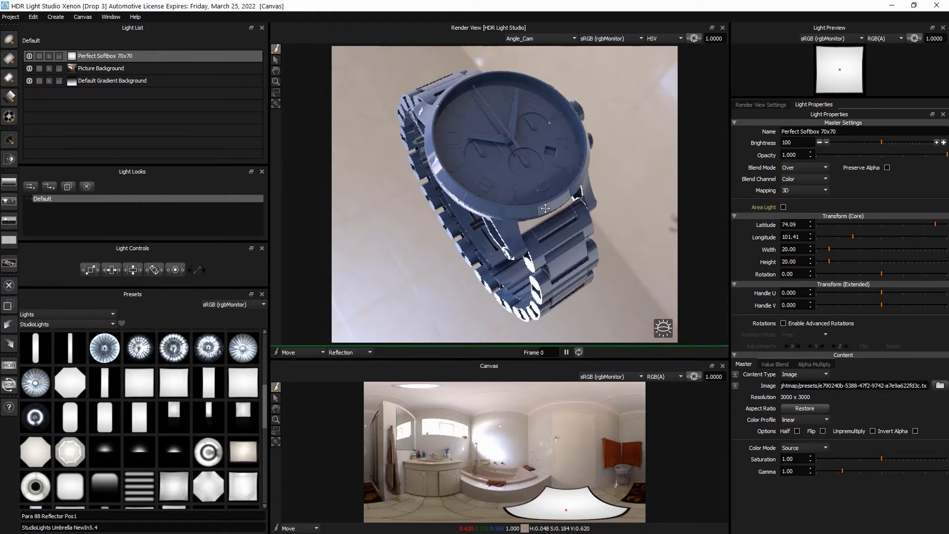
{"action": "left_click", "coordinate": [552, 204]}
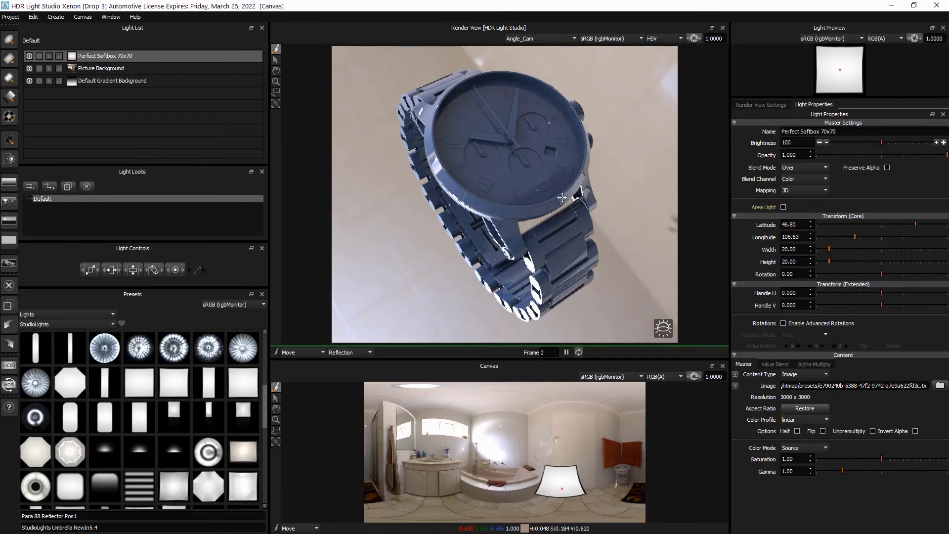
{"action": "left_click", "coordinate": [552, 205]}
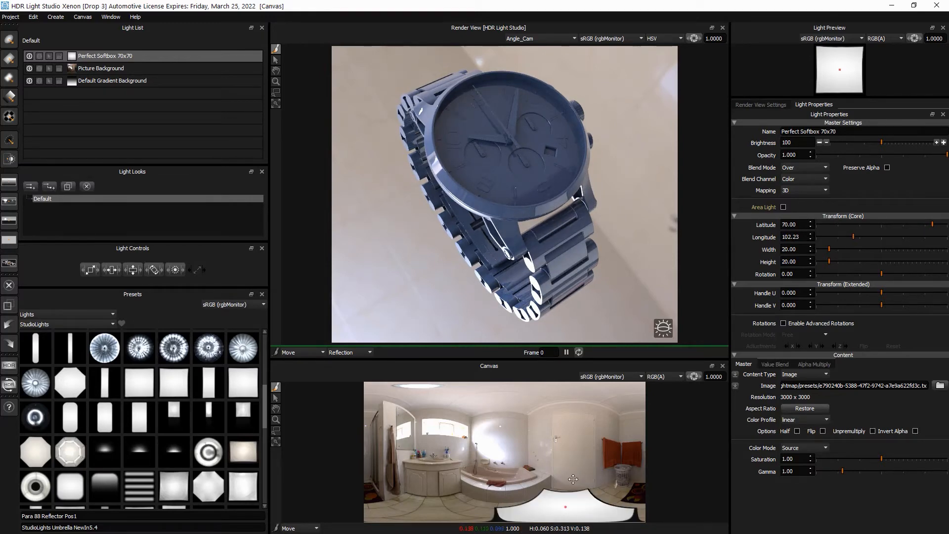
{"action": "mouse_move", "coordinate": [563, 503]}
{"action": "left_mouse_down"}
{"action": "mouse_move", "coordinate": [571, 496]}
{"action": "mouse_move", "coordinate": [569, 505]}
{"action": "left_mouse_up"}
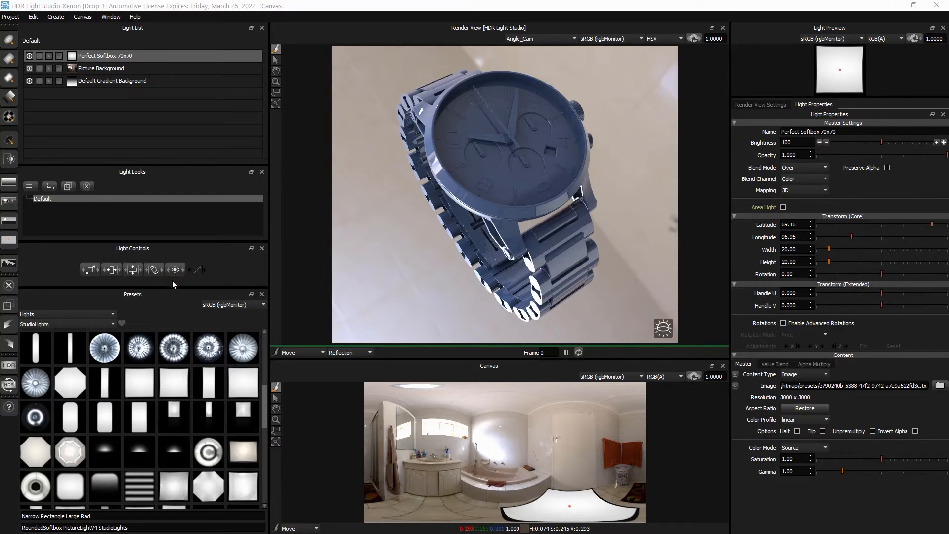
{"action": "mouse_move", "coordinate": [90, 270]}
{"action": "left_mouse_down"}
{"action": "mouse_move", "coordinate": [112, 282]}
{"action": "mouse_move", "coordinate": [48, 284]}
{"action": "mouse_move", "coordinate": [114, 283]}
{"action": "mouse_move", "coordinate": [52, 284]}
{"action": "mouse_move", "coordinate": [110, 283]}
{"action": "mouse_move", "coordinate": [54, 284]}
{"action": "mouse_move", "coordinate": [108, 285]}
{"action": "mouse_move", "coordinate": [59, 286]}
{"action": "mouse_move", "coordinate": [94, 285]}
{"action": "left_mouse_up"}
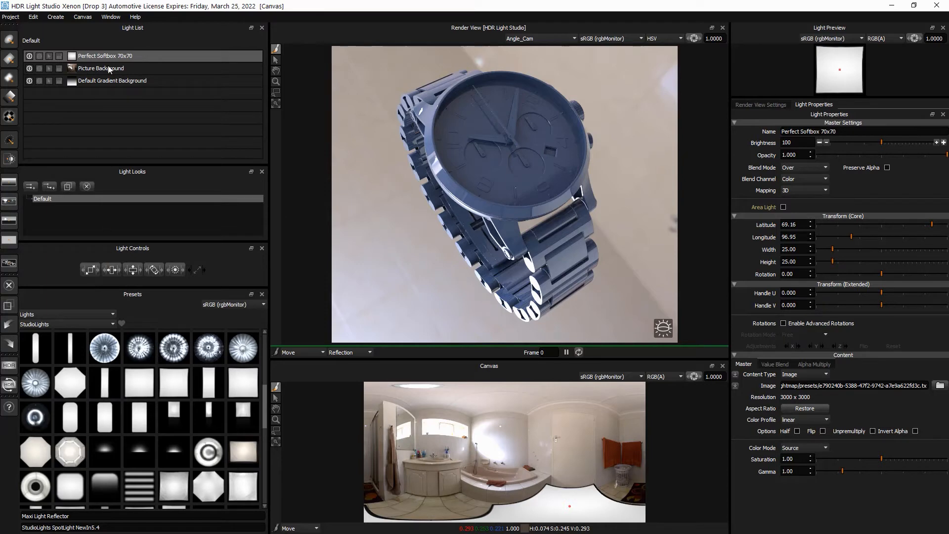
- Duplicate the Perfect Softbox 70x70 under the same name and place the copy on the bezel's left edge, at about latitude -24 and longitude 269
{"action": "right_click", "coordinate": [124, 60]}
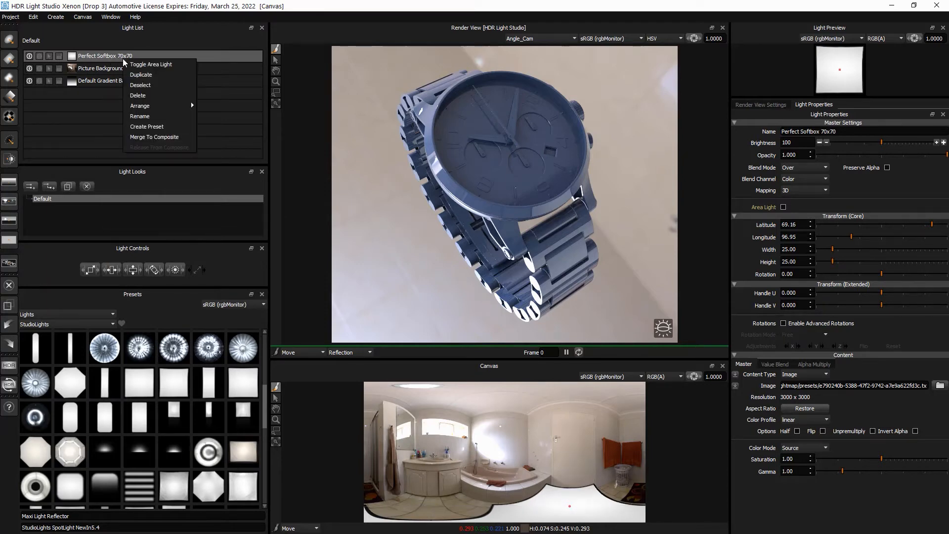
{"action": "left_click", "coordinate": [160, 74]}
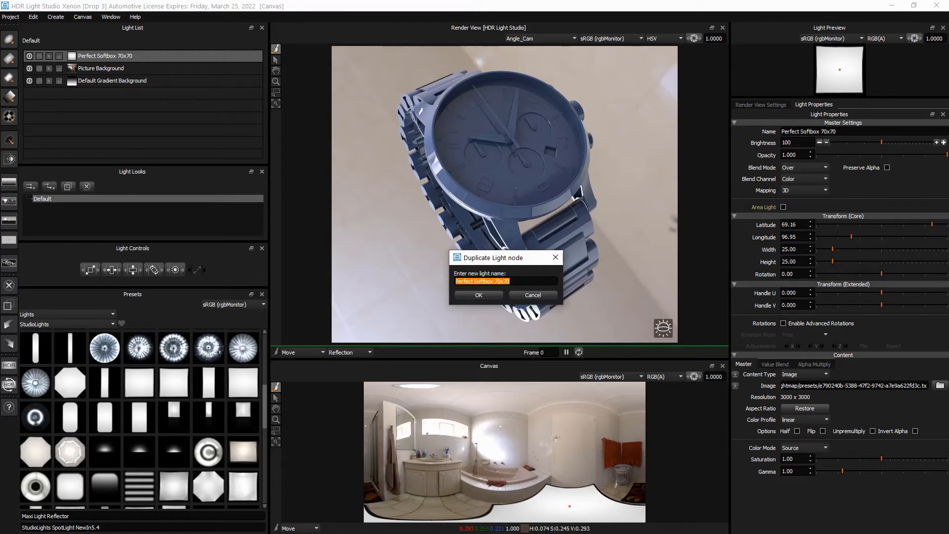
{"action": "key", "text": "Return"}
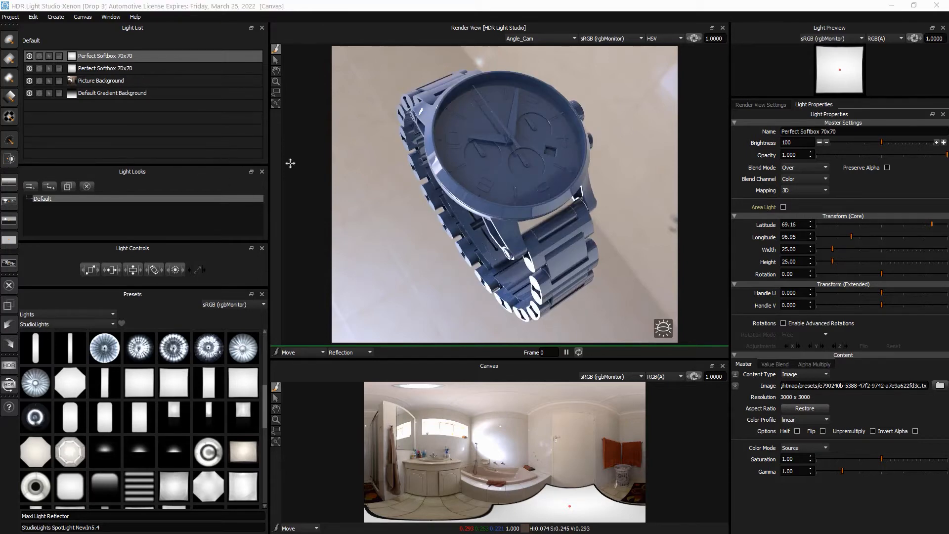
{"action": "left_click", "coordinate": [433, 166]}
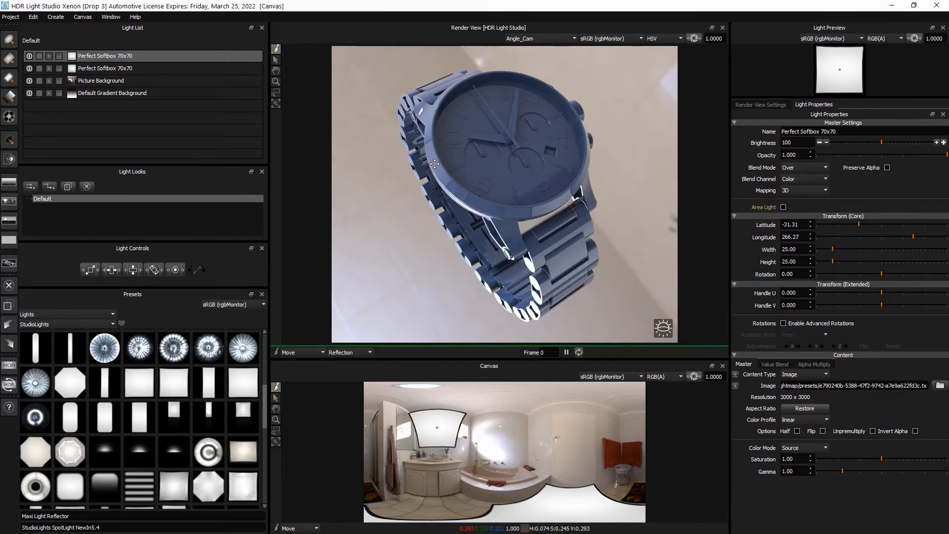
{"action": "left_click_drag", "start_coordinate": [445, 179], "coordinate": [439, 169]}
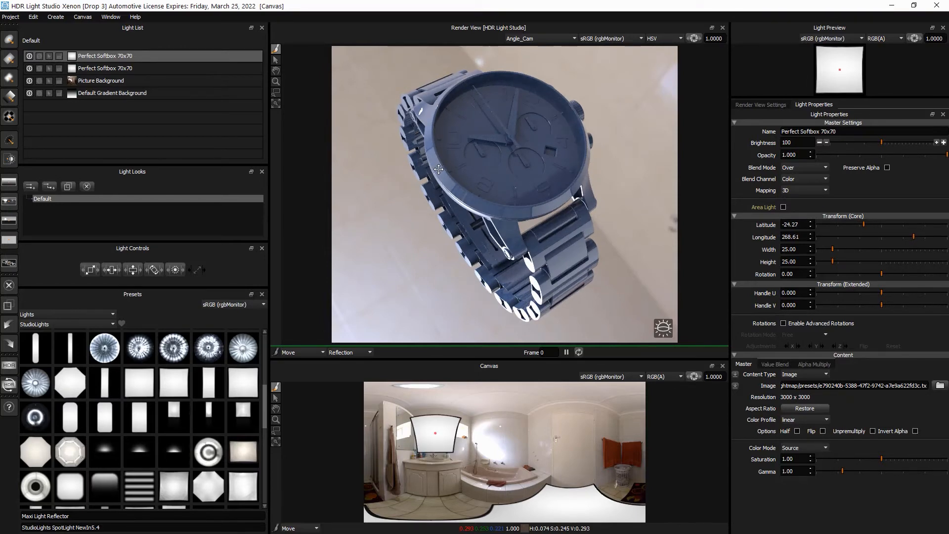
- Scale the duplicated softbox to 41 by 41 and raise its brightness to 199
{"action": "left_click_drag", "start_coordinate": [91, 271], "coordinate": [124, 272]}
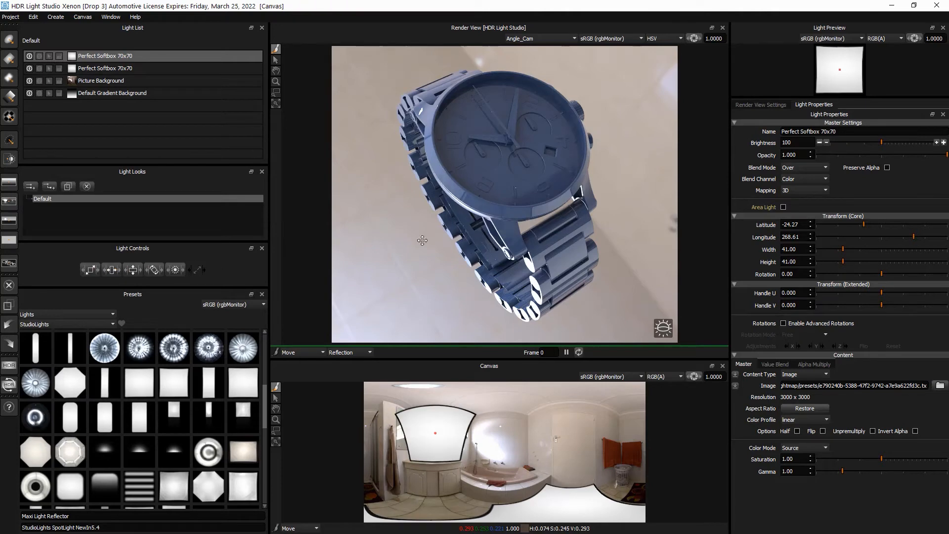
{"action": "left_click", "coordinate": [944, 143]}
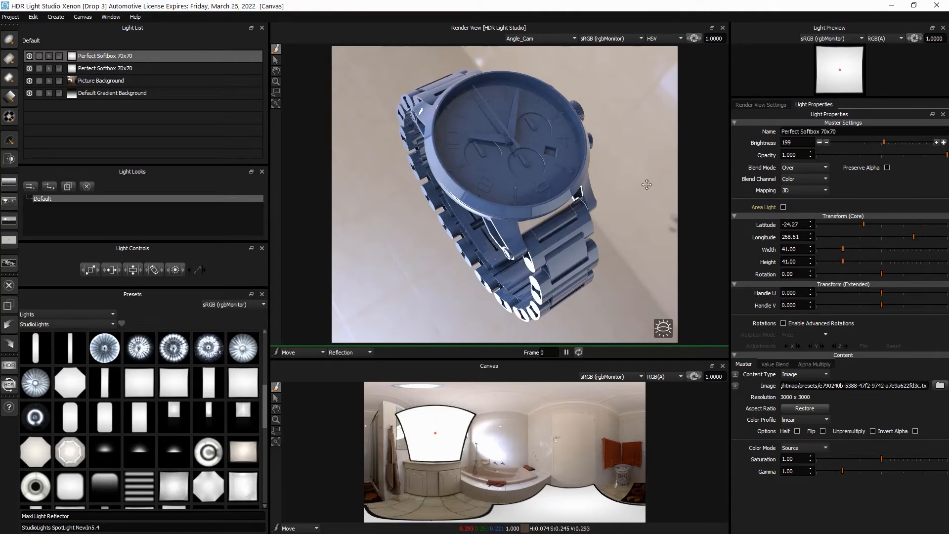
- Set the duplicated softbox's color mode to Flat, trying yellow and black before returning the color to white
{"action": "left_click", "coordinate": [798, 454]}
{"action": "left_click", "coordinate": [788, 458]}
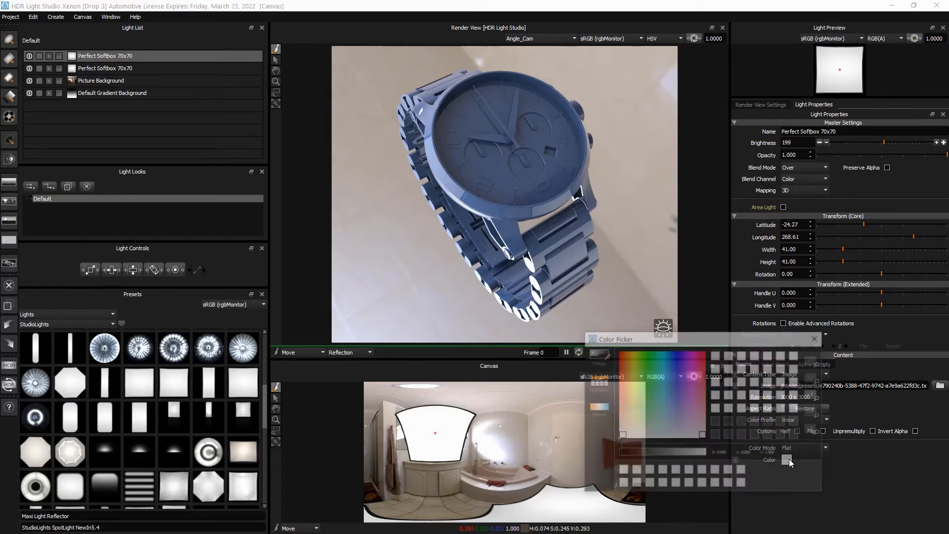
{"action": "left_click_drag", "start_coordinate": [702, 380], "coordinate": [633, 377]}
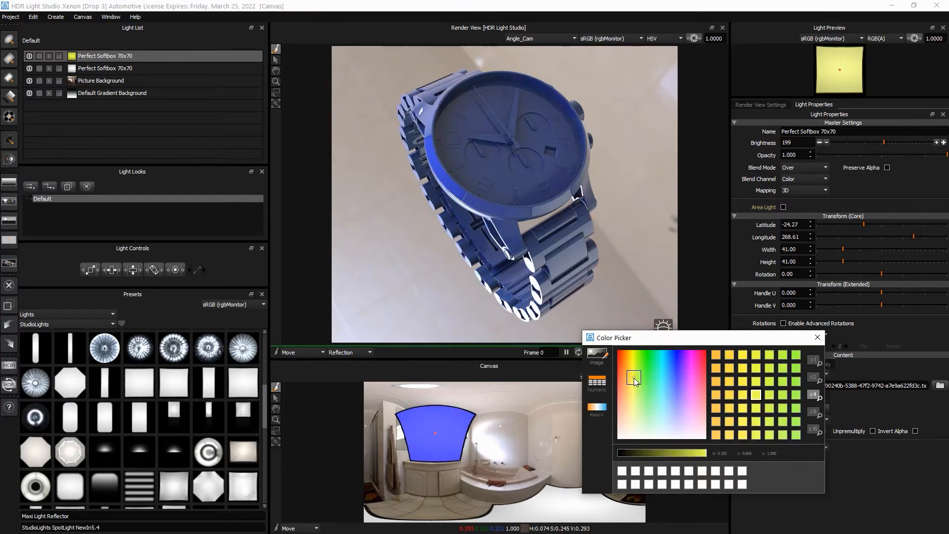
{"action": "left_click_drag", "start_coordinate": [682, 453], "coordinate": [595, 452]}
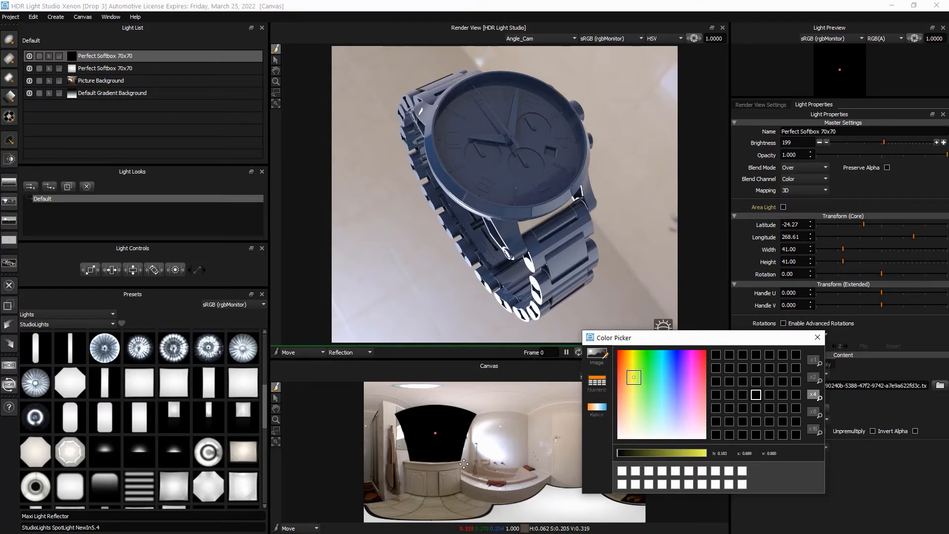
{"action": "mouse_move", "coordinate": [623, 430]}
{"action": "left_mouse_down"}
{"action": "mouse_move", "coordinate": [611, 438]}
{"action": "mouse_move", "coordinate": [669, 452]}
{"action": "mouse_move", "coordinate": [730, 450]}
{"action": "left_mouse_up"}
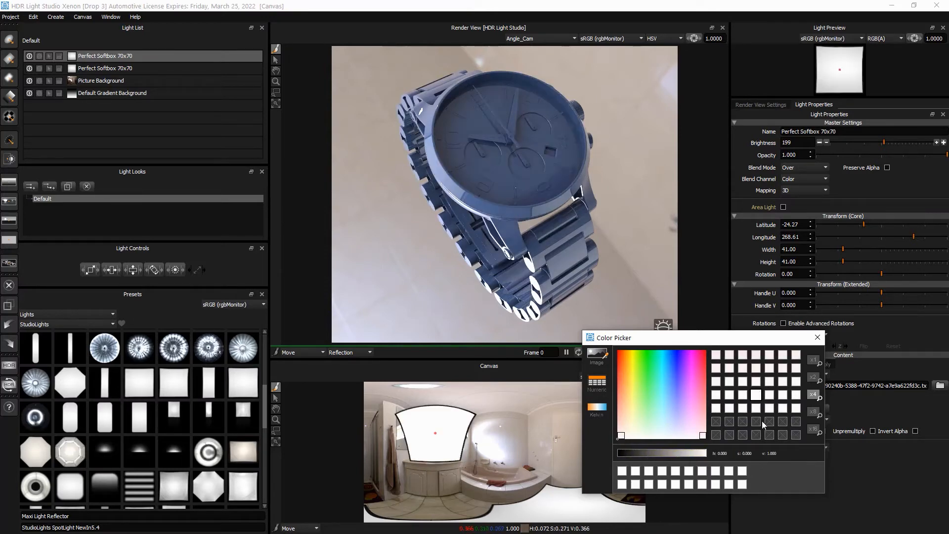
{"action": "left_click", "coordinate": [817, 337]}
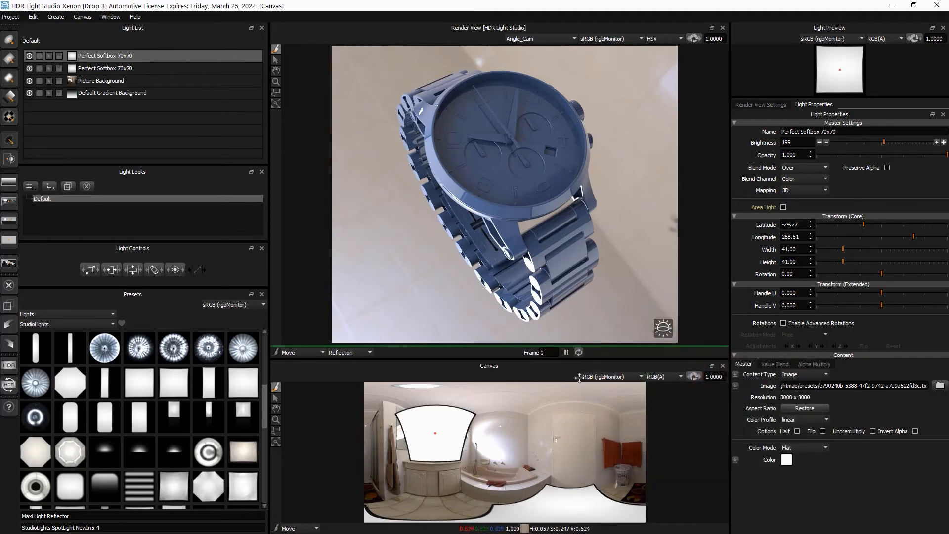
- Make the duplicated softbox an area light with Smart Dolly at 3.03, and solo it to compare the watch with Area Light off and on
{"action": "left_click", "coordinate": [783, 206]}
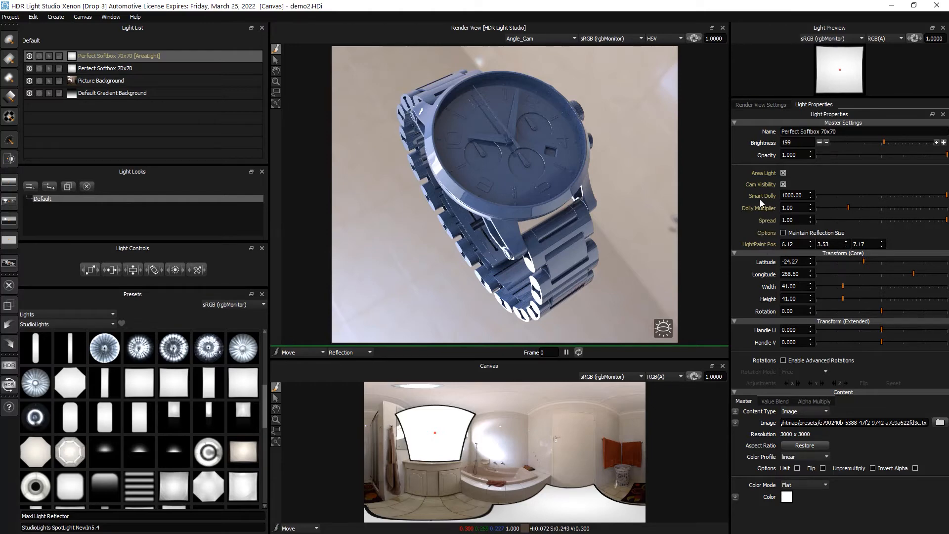
{"action": "left_click_drag", "start_coordinate": [941, 196], "coordinate": [820, 195]}
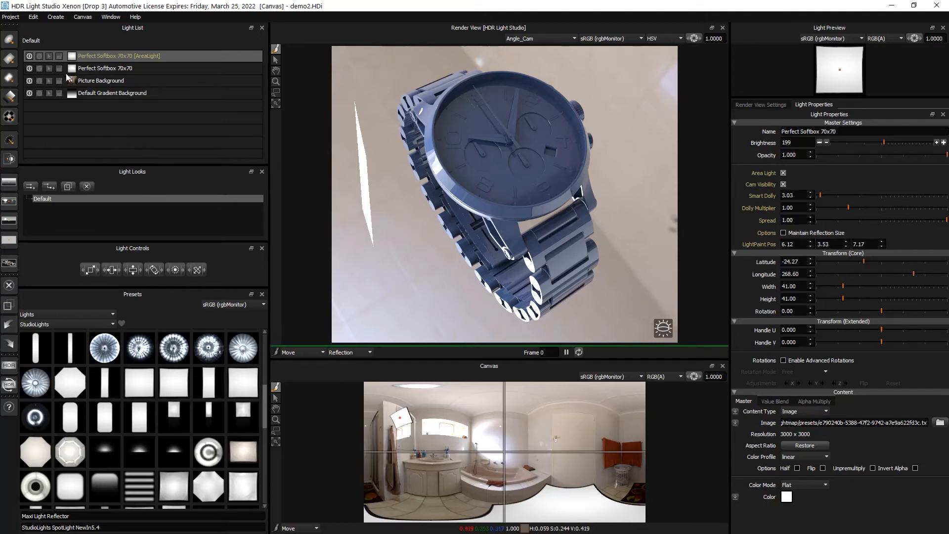
{"action": "left_click", "coordinate": [39, 57]}
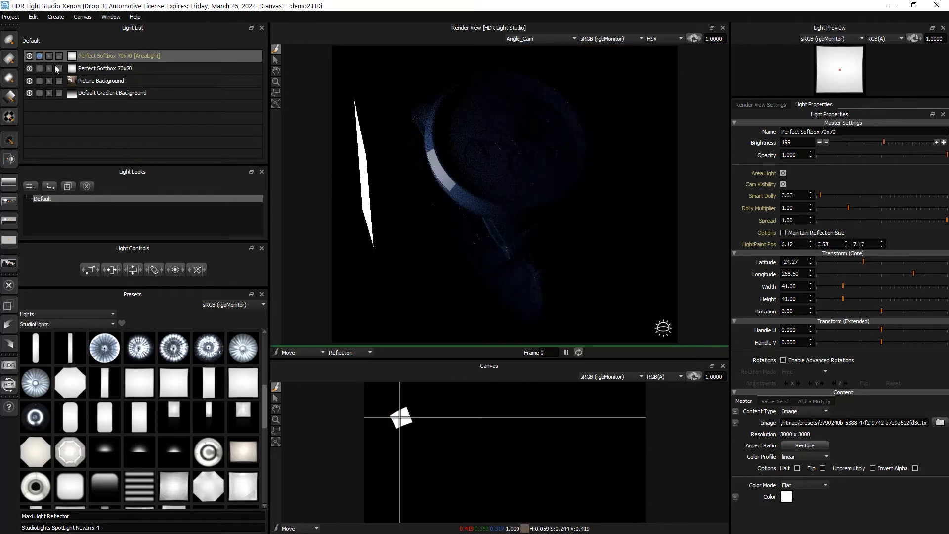
{"action": "left_click", "coordinate": [783, 173]}
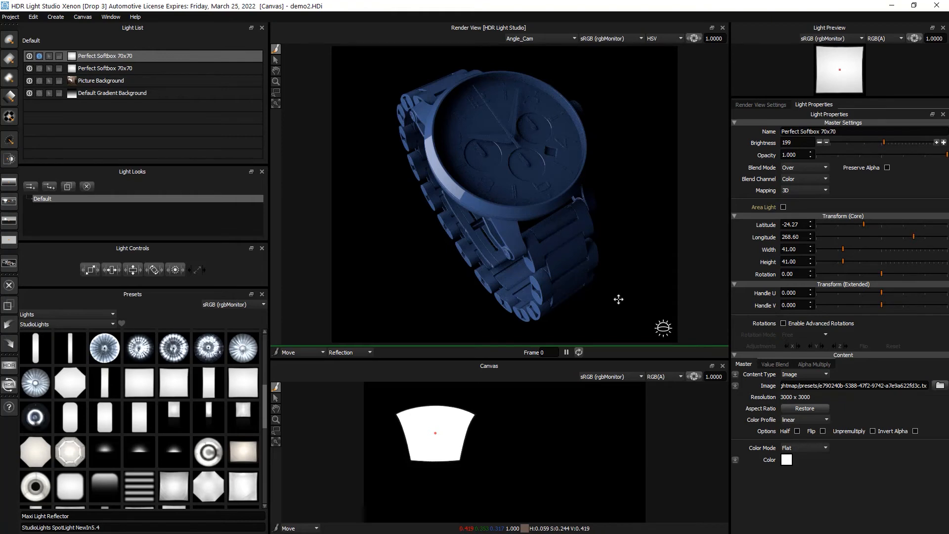
{"action": "left_click", "coordinate": [783, 208]}
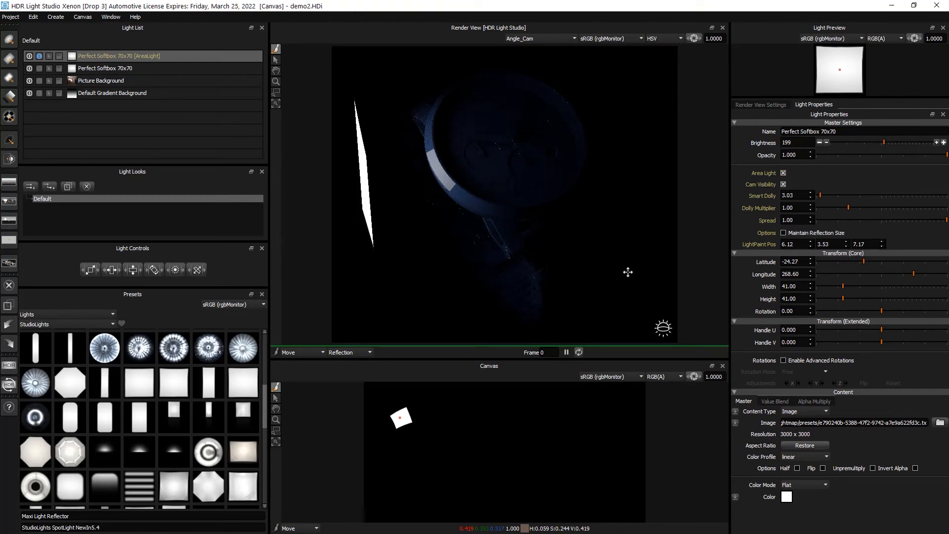
- Reposition the soloed softbox to about latitude -22 and longitude 269, and turn off its Area Light and solo settings
{"action": "left_click", "coordinate": [430, 144]}
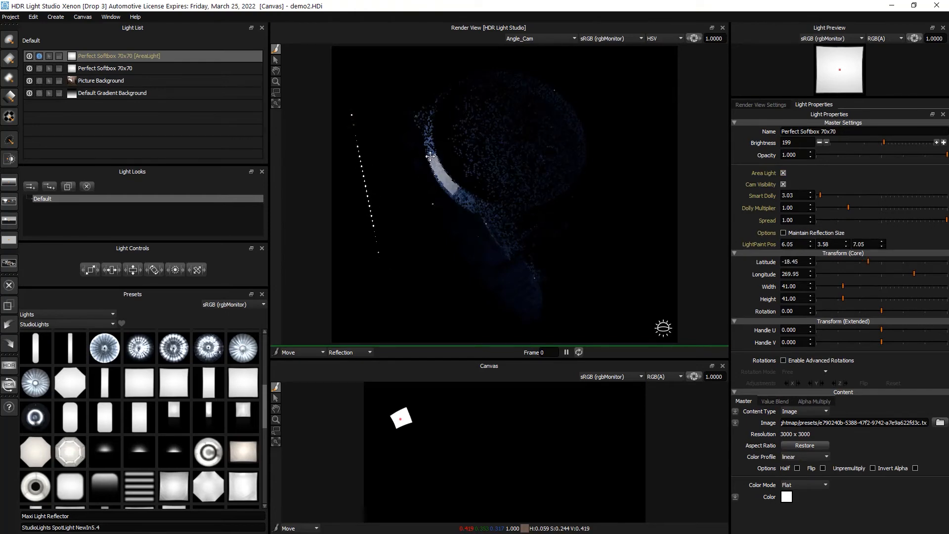
{"action": "left_click_drag", "start_coordinate": [430, 143], "coordinate": [440, 171]}
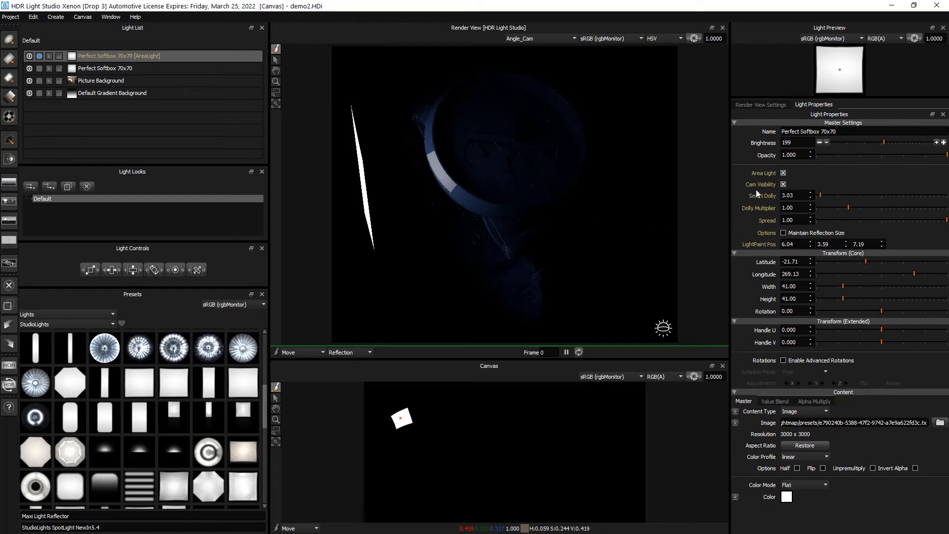
{"action": "left_click", "coordinate": [783, 173]}
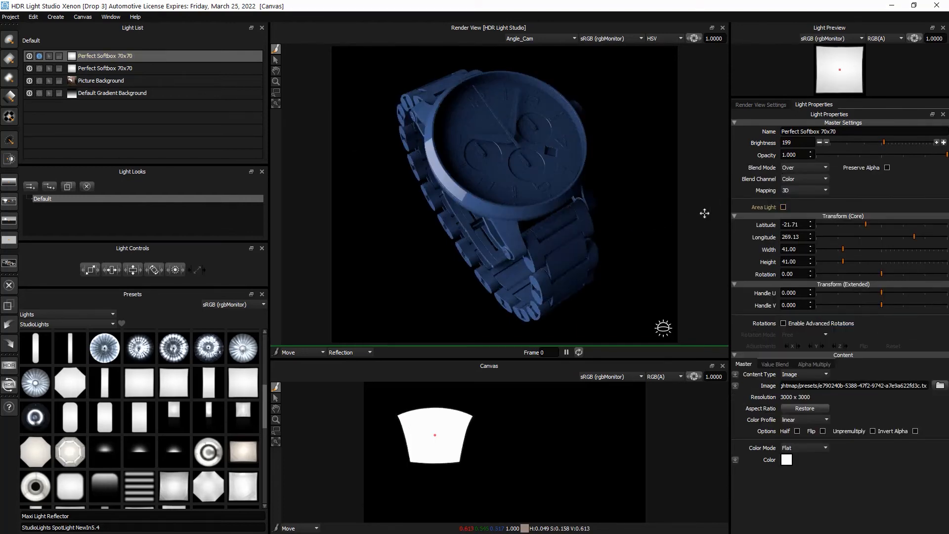
{"action": "left_click", "coordinate": [39, 56]}
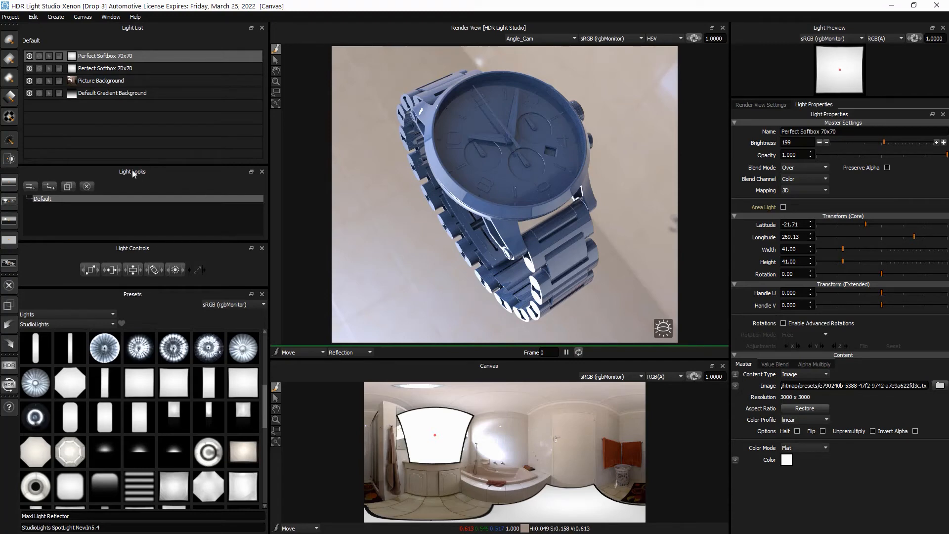
- Create a new empty light look named Design 2
{"action": "left_click", "coordinate": [29, 187]}
{"action": "type", "text": "Design 2"}
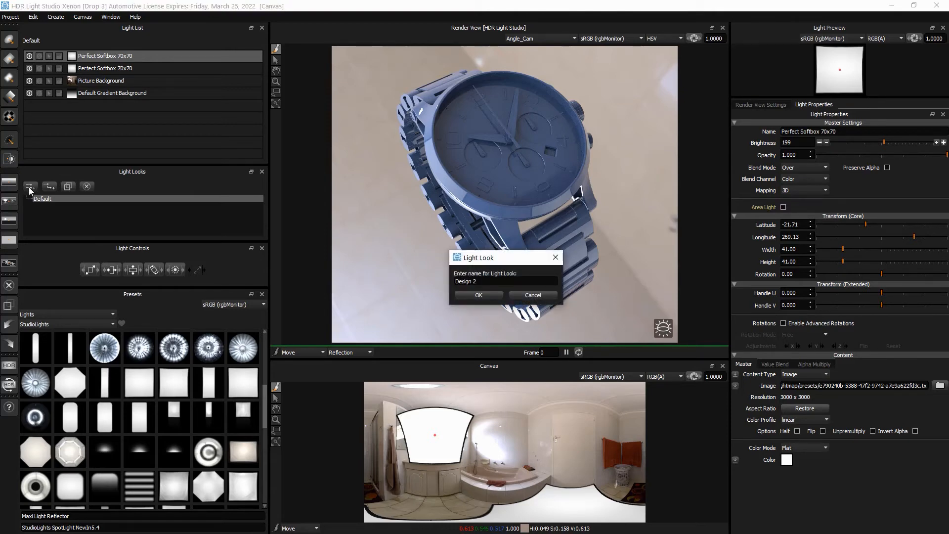
{"action": "key", "text": "Return"}
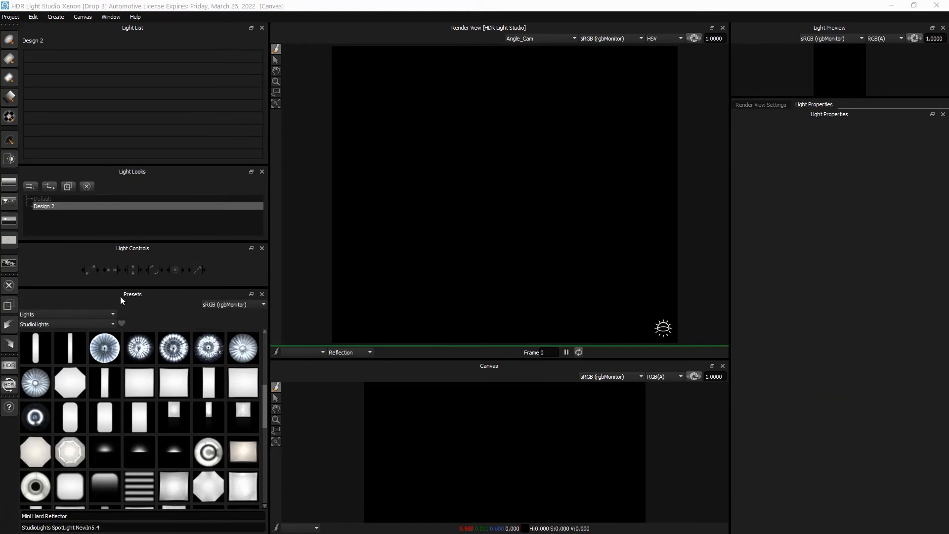
- Load the WatchDemoModel rig preset "Watch Demo Model - Example Lighting 02" into Design 2, replacing its lights
{"action": "left_click", "coordinate": [44, 315]}
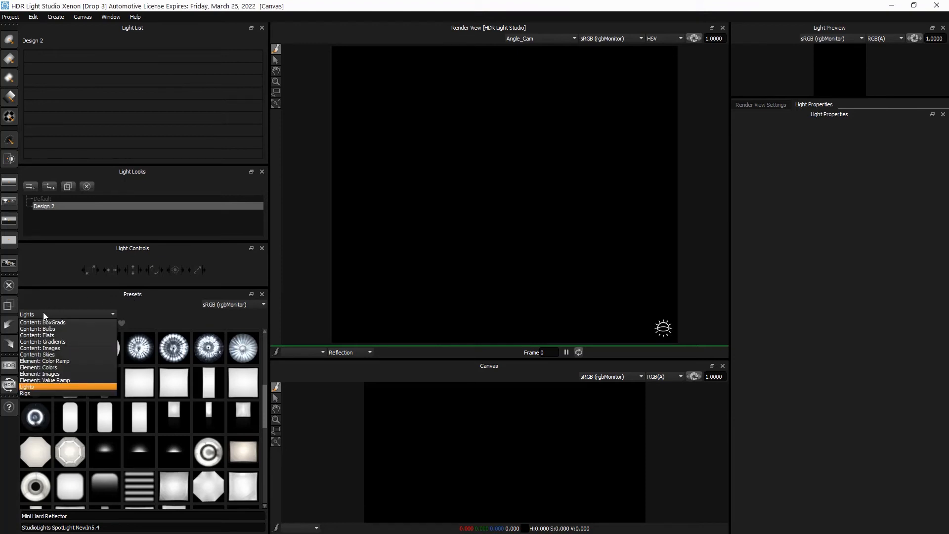
{"action": "left_click", "coordinate": [28, 393]}
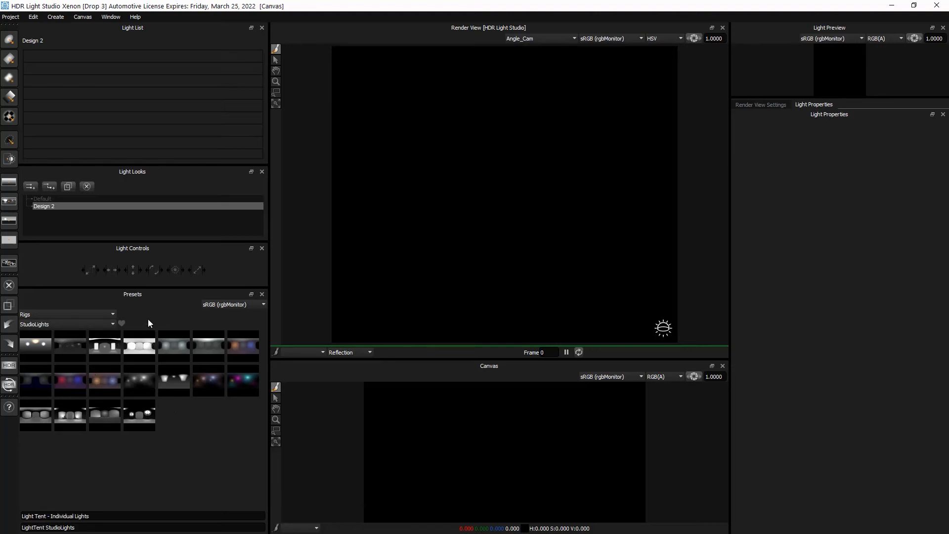
{"action": "left_click", "coordinate": [38, 325]}
{"action": "left_click", "coordinate": [44, 370]}
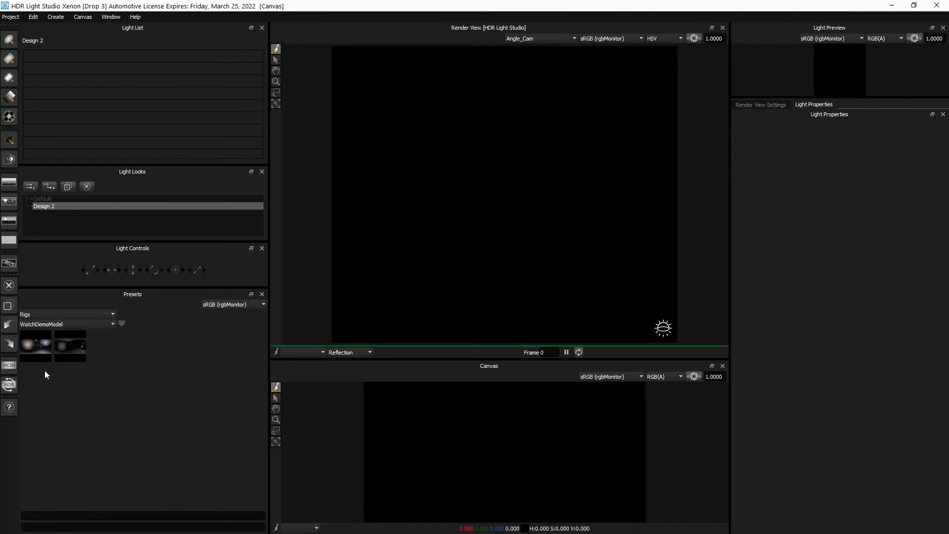
{"action": "right_click", "coordinate": [75, 352]}
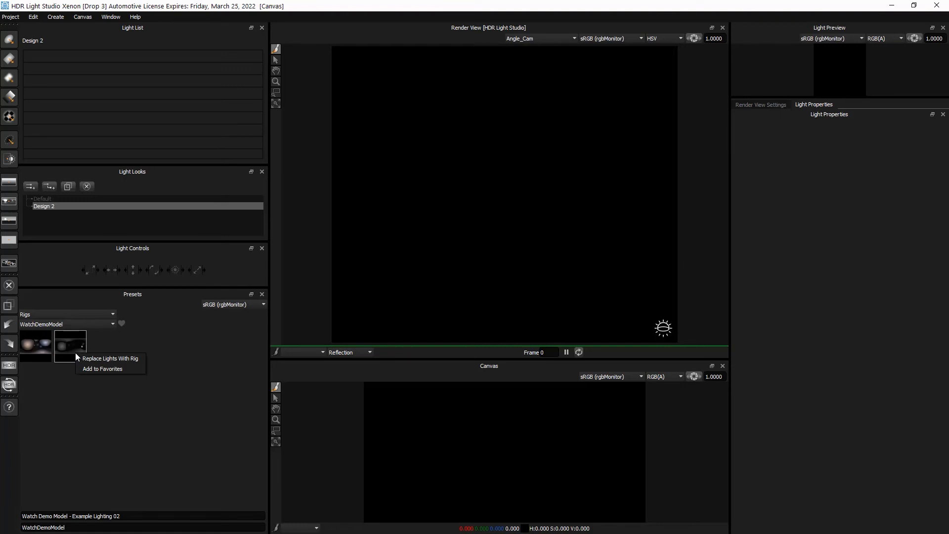
{"action": "left_click", "coordinate": [143, 357]}
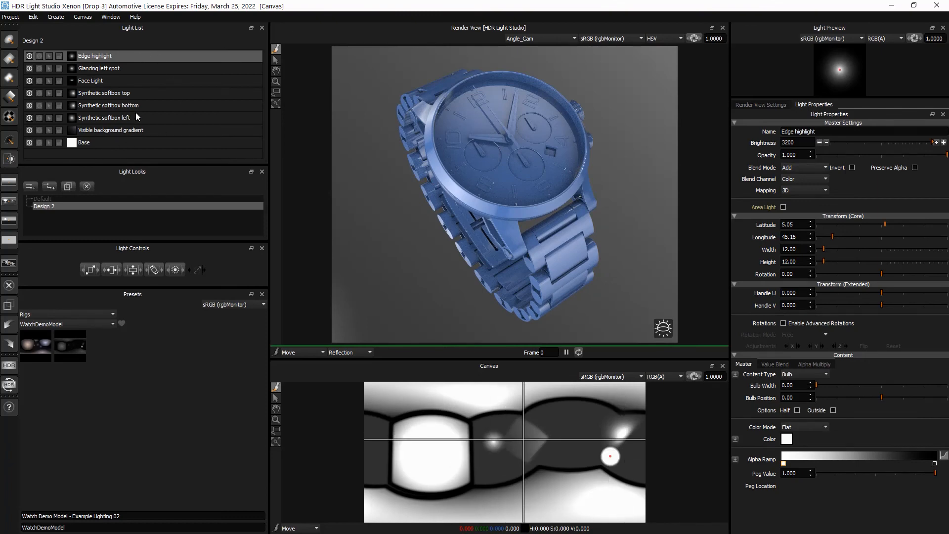
- Reposition the Synthetic softbox left light on the bezel's left edge, to about latitude -16 and longitude 271
{"action": "left_click", "coordinate": [100, 117]}
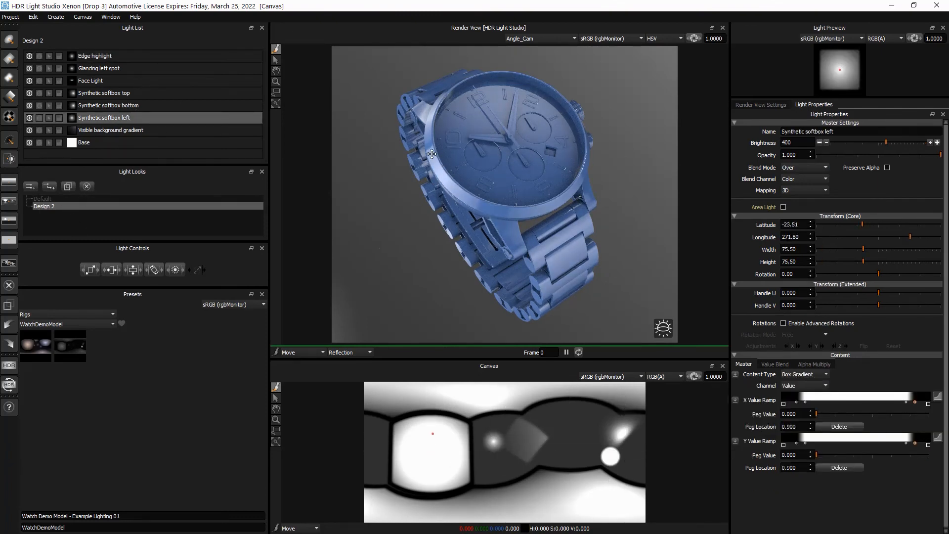
{"action": "left_click", "coordinate": [493, 210]}
{"action": "left_click_drag", "start_coordinate": [493, 210], "coordinate": [440, 175]}
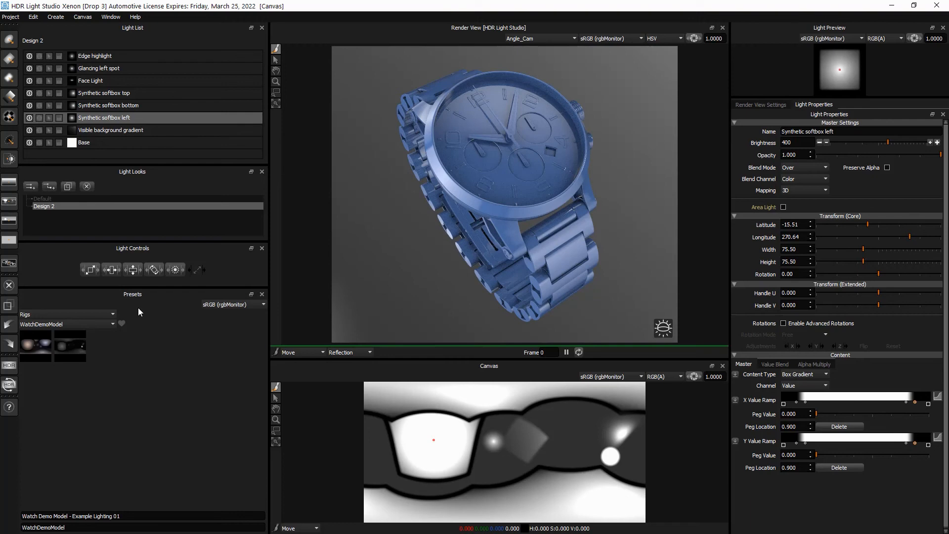
- Switch between the Default and Design 2 light looks to compare them on the watch, leaving Default active
{"action": "left_click", "coordinate": [48, 198]}
{"action": "left_click", "coordinate": [49, 206]}
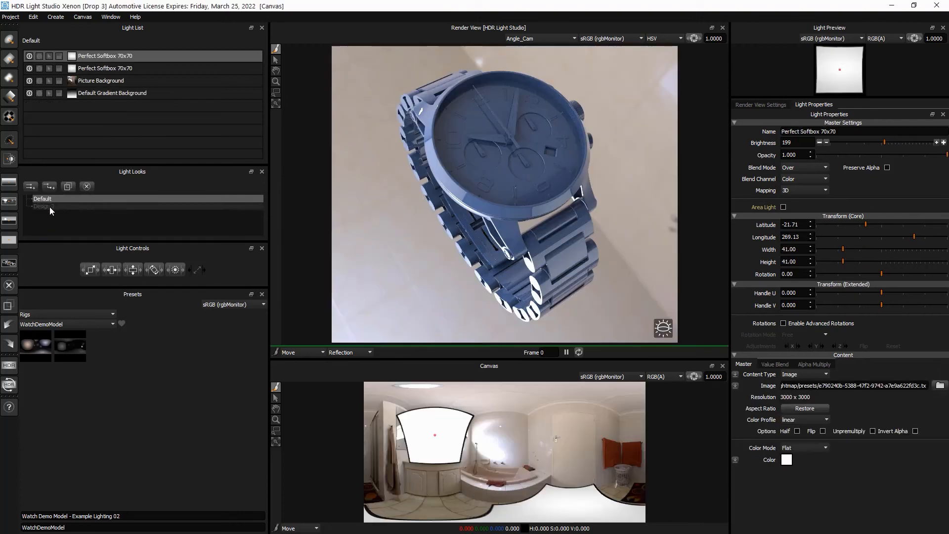
{"action": "left_click", "coordinate": [46, 199]}
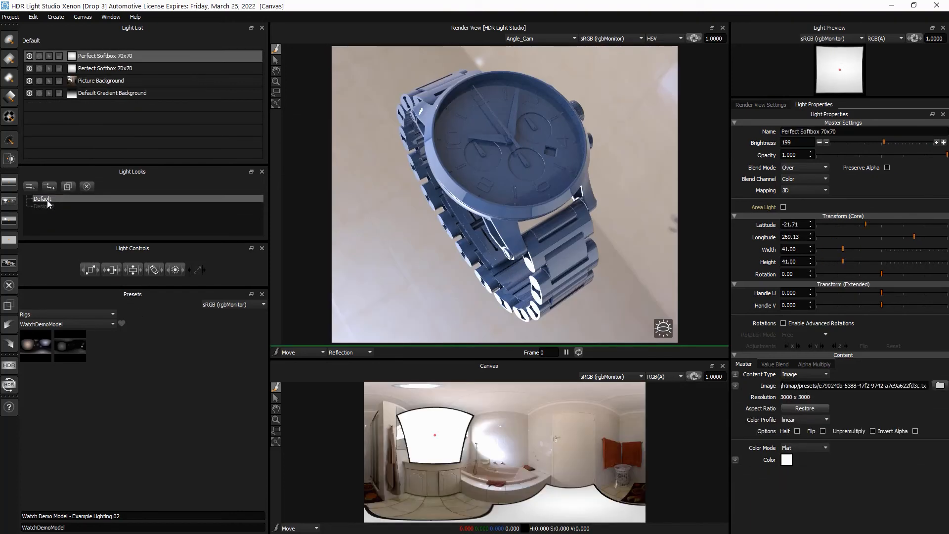
{"action": "left_click", "coordinate": [50, 206]}
{"action": "left_click", "coordinate": [46, 199]}
- Merge all four lights of the Default look into one composite light, and view the composite's contents
{"action": "left_click", "coordinate": [114, 93]}
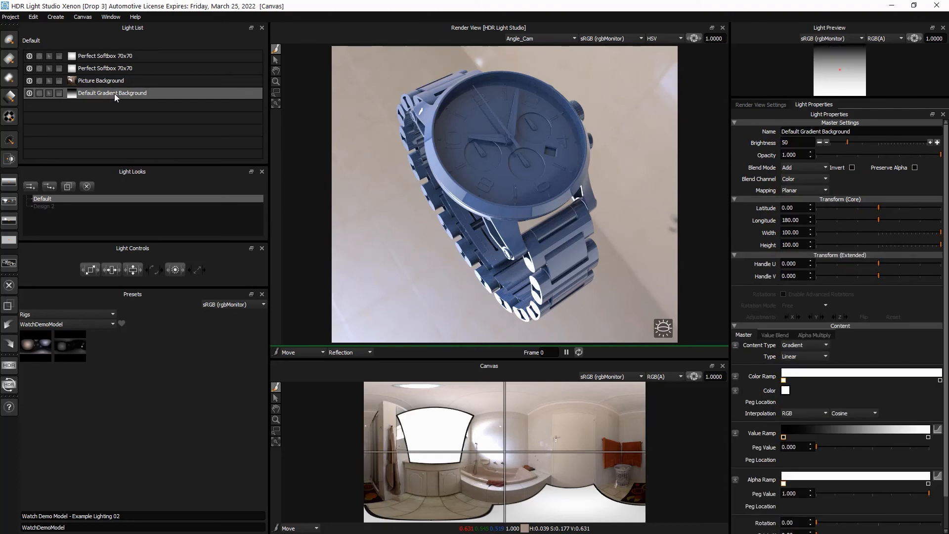
{"action": "left_click", "coordinate": [120, 57], "text": "shift"}
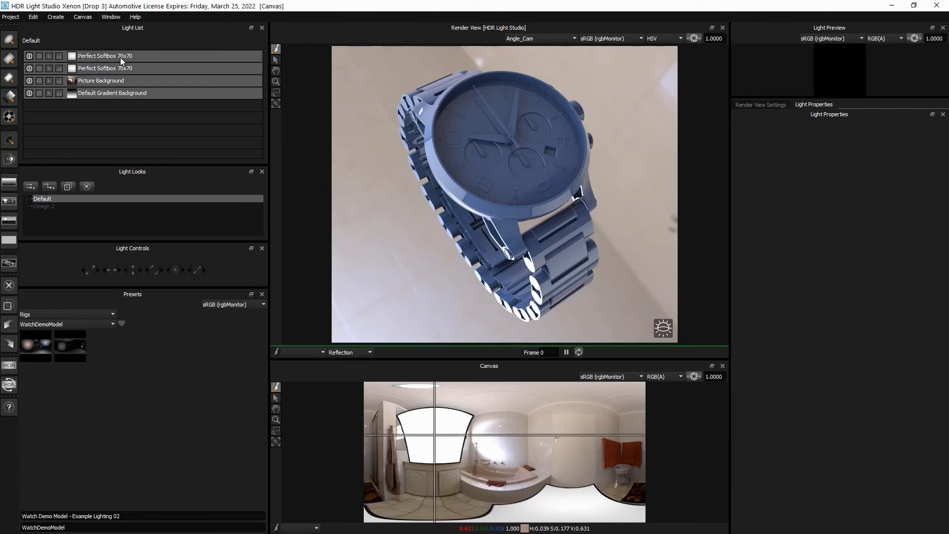
{"action": "right_click", "coordinate": [170, 69]}
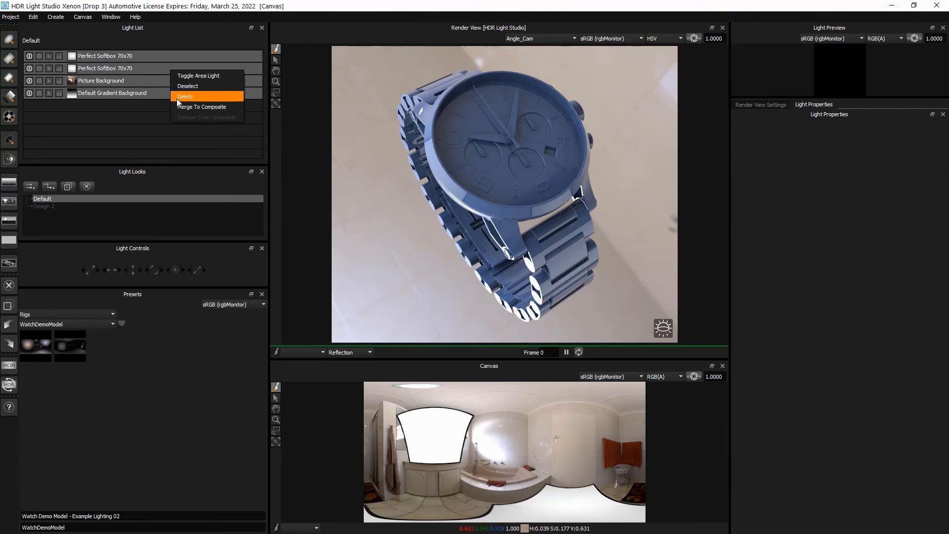
{"action": "left_click", "coordinate": [225, 107]}
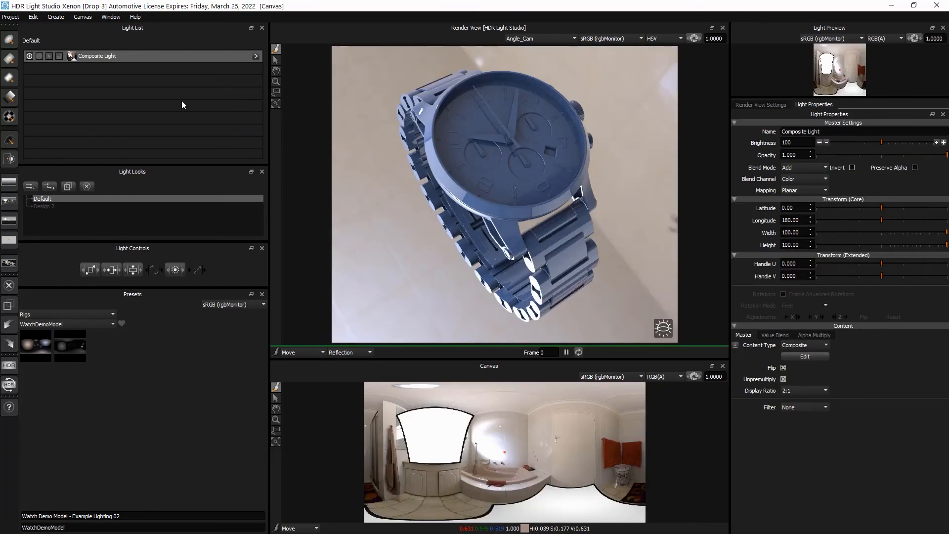
{"action": "left_click", "coordinate": [256, 58]}
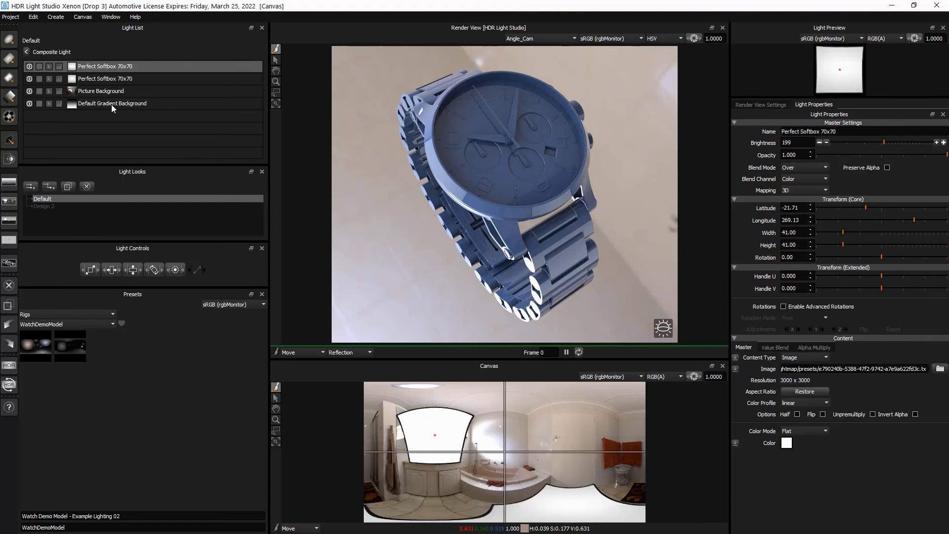
{"action": "left_click", "coordinate": [26, 52]}
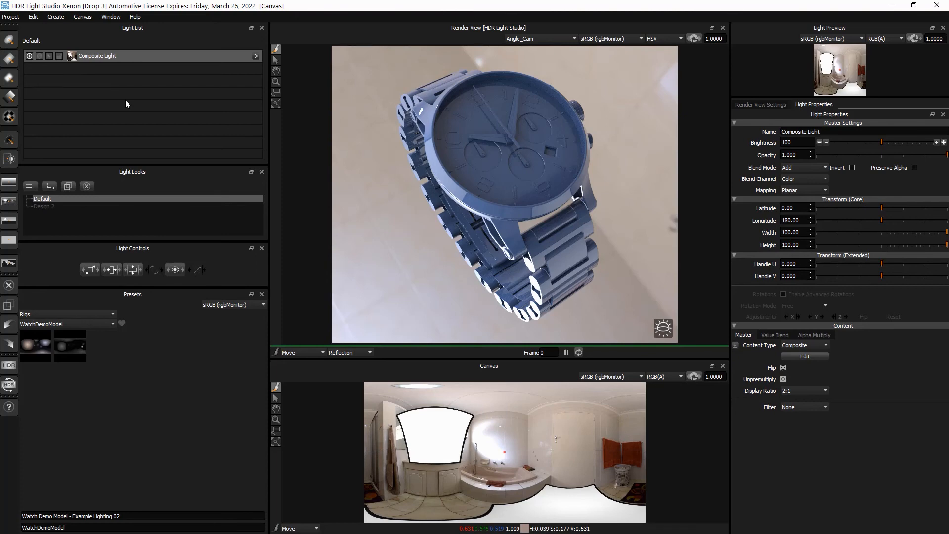
- Set the composite light's longitude to about 180.18 and its brightness to about 99
{"action": "mouse_move", "coordinate": [877, 218]}
{"action": "left_mouse_down"}
{"action": "mouse_move", "coordinate": [891, 221]}
{"action": "mouse_move", "coordinate": [872, 221]}
{"action": "mouse_move", "coordinate": [882, 220]}
{"action": "left_mouse_up"}
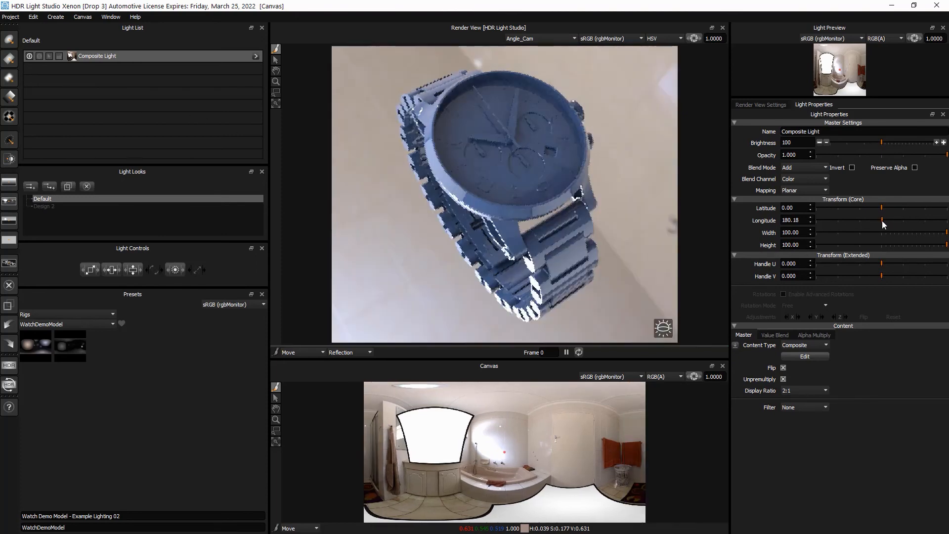
{"action": "left_click", "coordinate": [943, 142]}
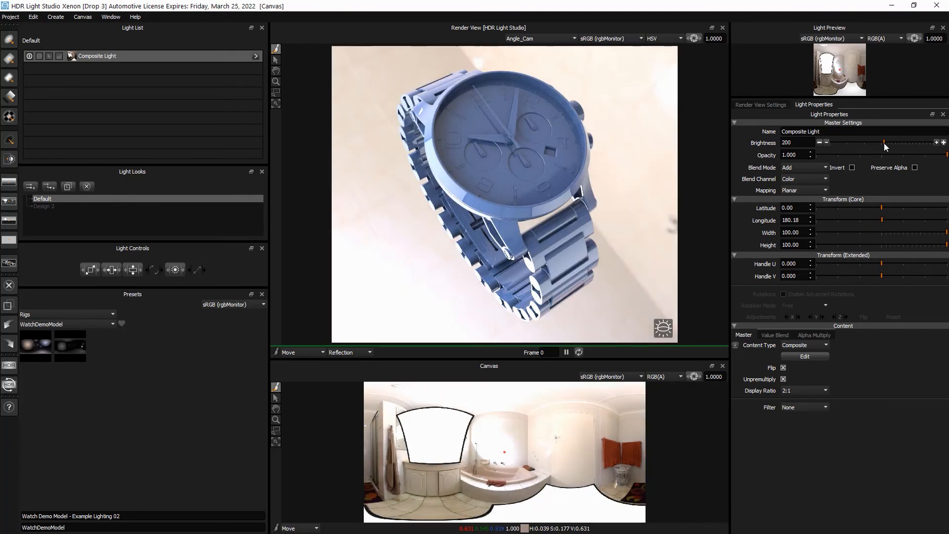
{"action": "mouse_move", "coordinate": [883, 143]}
{"action": "left_mouse_down"}
{"action": "mouse_move", "coordinate": [855, 141]}
{"action": "mouse_move", "coordinate": [893, 141]}
{"action": "mouse_move", "coordinate": [880, 141]}
{"action": "left_mouse_up"}
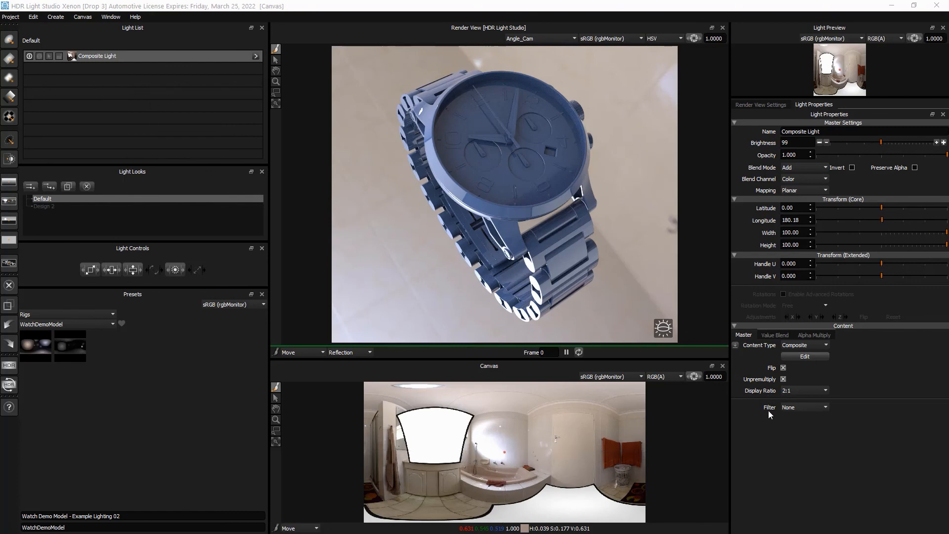
- Apply the Diffusion filter to the composite light, and reposition the first Perfect Softbox 70x70 inside it on the watch bezel's edge
{"action": "left_click", "coordinate": [818, 406]}
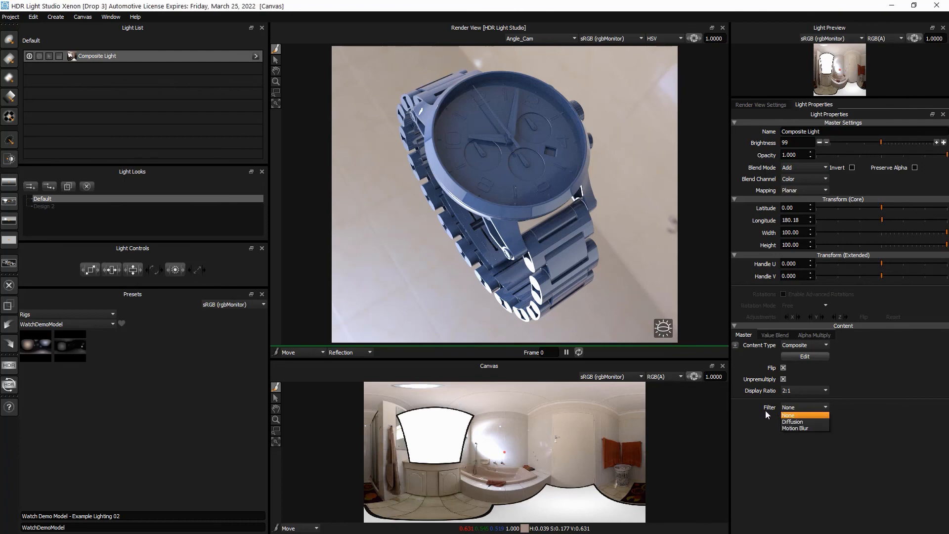
{"action": "left_click", "coordinate": [802, 421]}
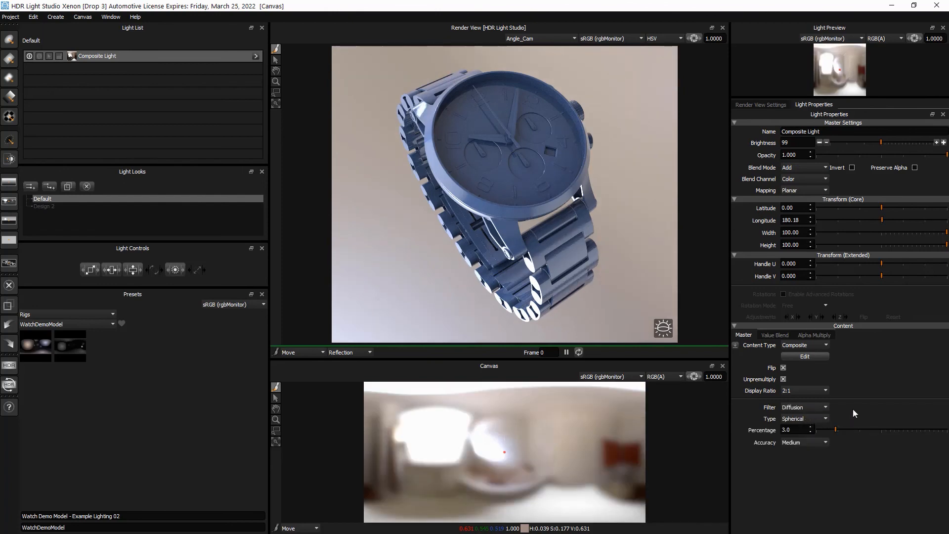
{"action": "left_click", "coordinate": [256, 55]}
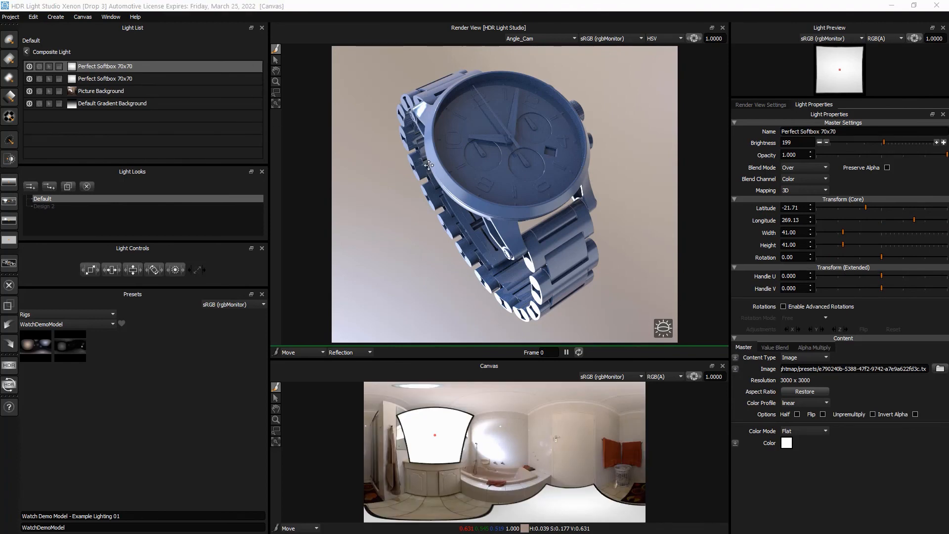
{"action": "left_click", "coordinate": [428, 147]}
{"action": "left_click", "coordinate": [438, 168]}
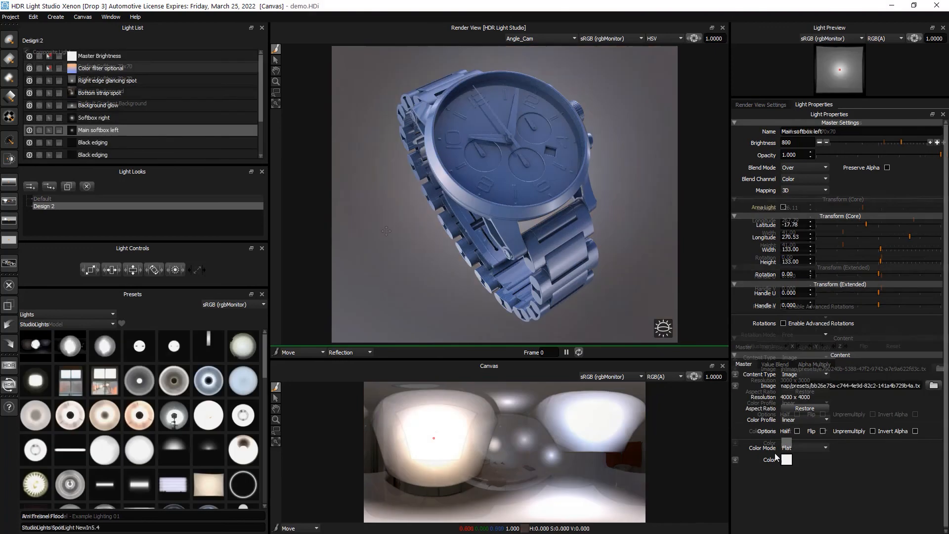
- Change the flat color of the Main softbox left light in Design 2 to cyan
{"action": "left_click", "coordinate": [786, 460]}
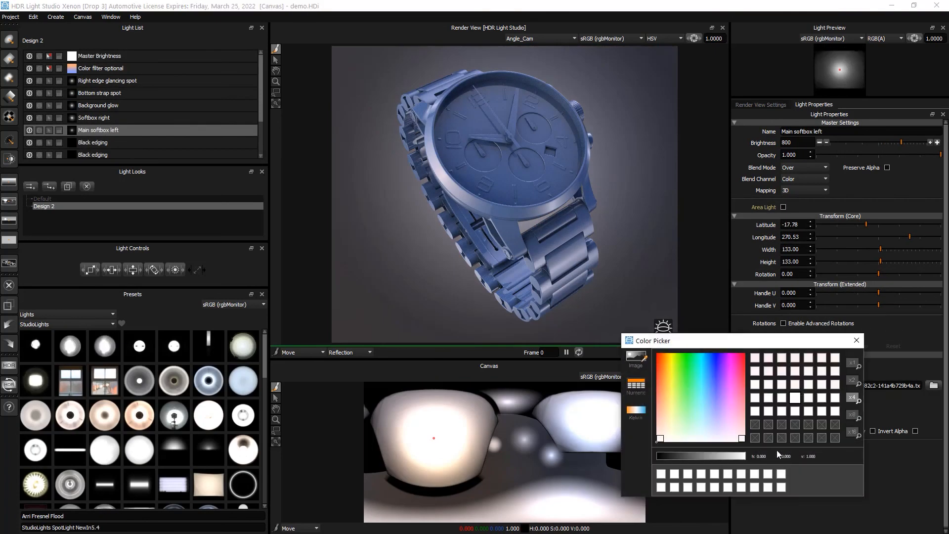
{"action": "left_click", "coordinate": [702, 366]}
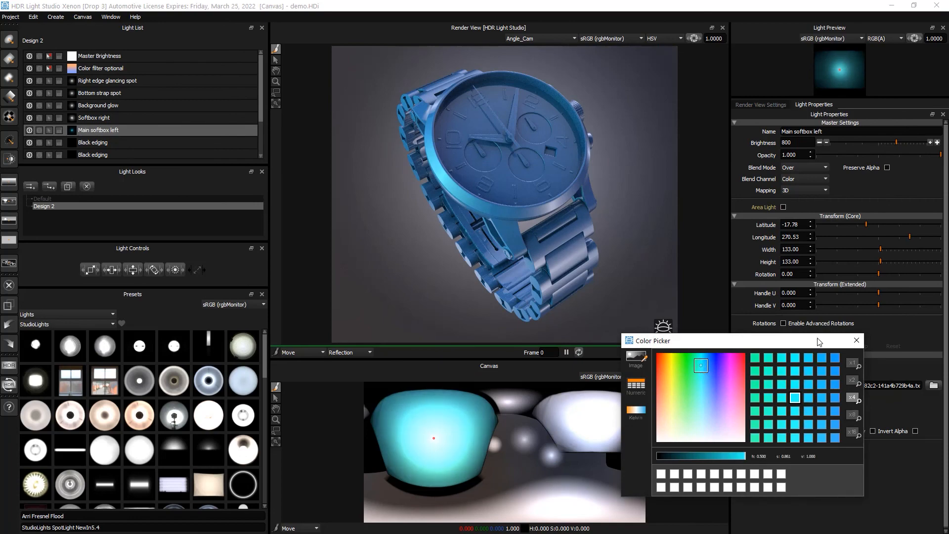
{"action": "left_click", "coordinate": [856, 339]}
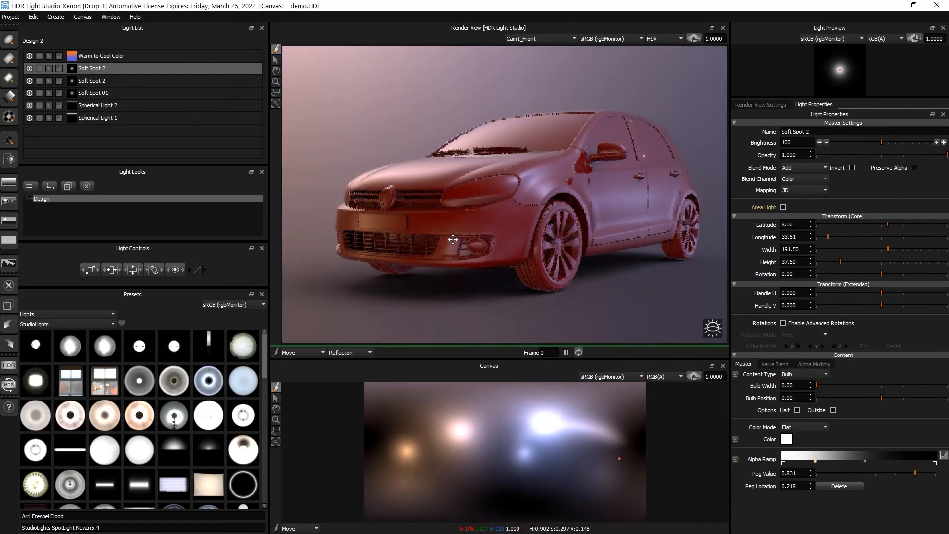
- Reposition the selected Soft Spot 2 light's reflection on the car's front bumper, beside the fog light
{"action": "left_click", "coordinate": [449, 241]}
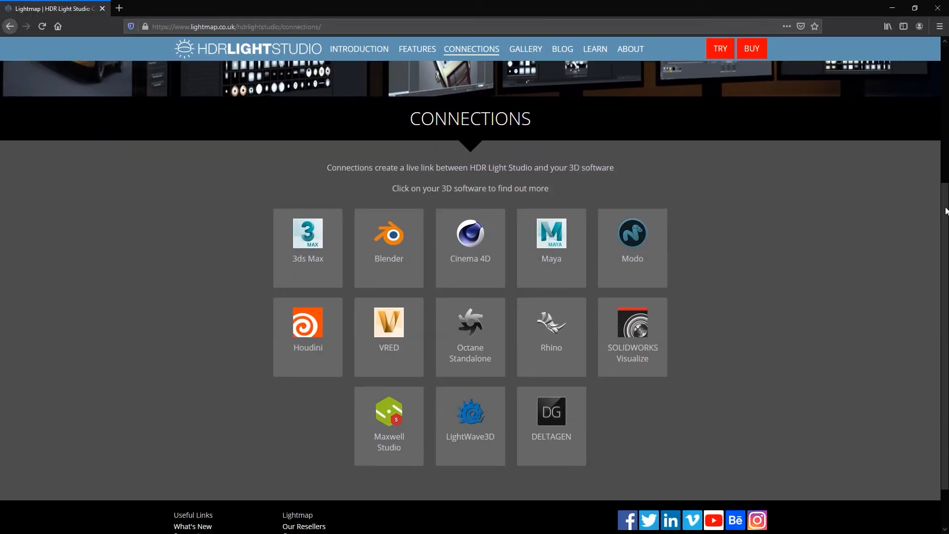
- Browse the connections on the HDR Light Studio website, then open the Cinema 4D connection page and look through its sections
{"action": "scroll", "coordinate": [945, 211], "scroll_direction": "down", "scroll_amount": 2}
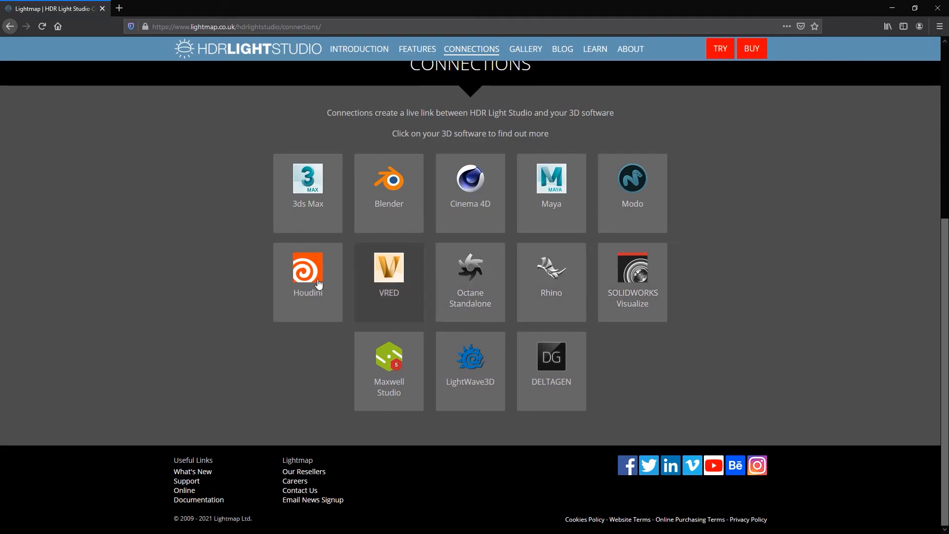
{"action": "left_click", "coordinate": [486, 226]}
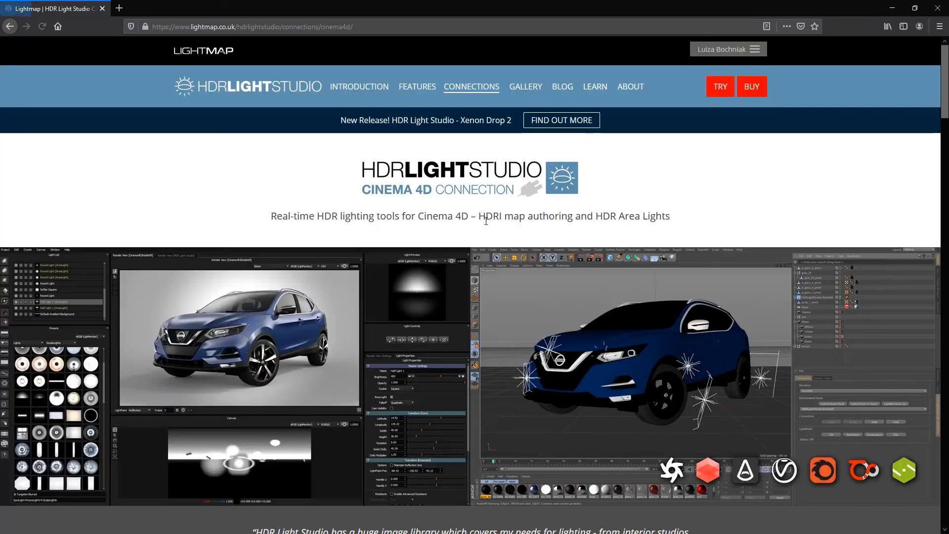
{"action": "scroll", "coordinate": [932, 195], "scroll_direction": "down", "scroll_amount": 5}
{"action": "scroll", "coordinate": [931, 194], "scroll_direction": "down", "scroll_amount": 20}
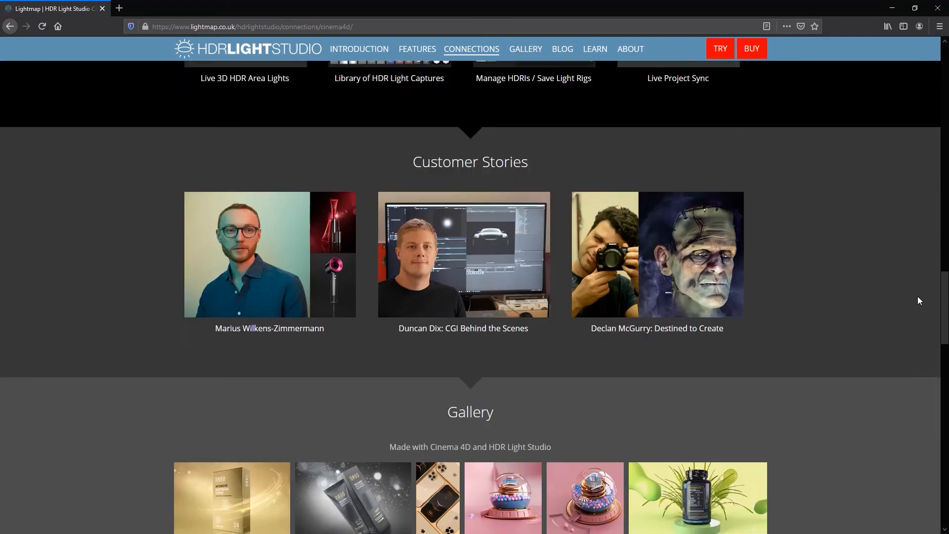